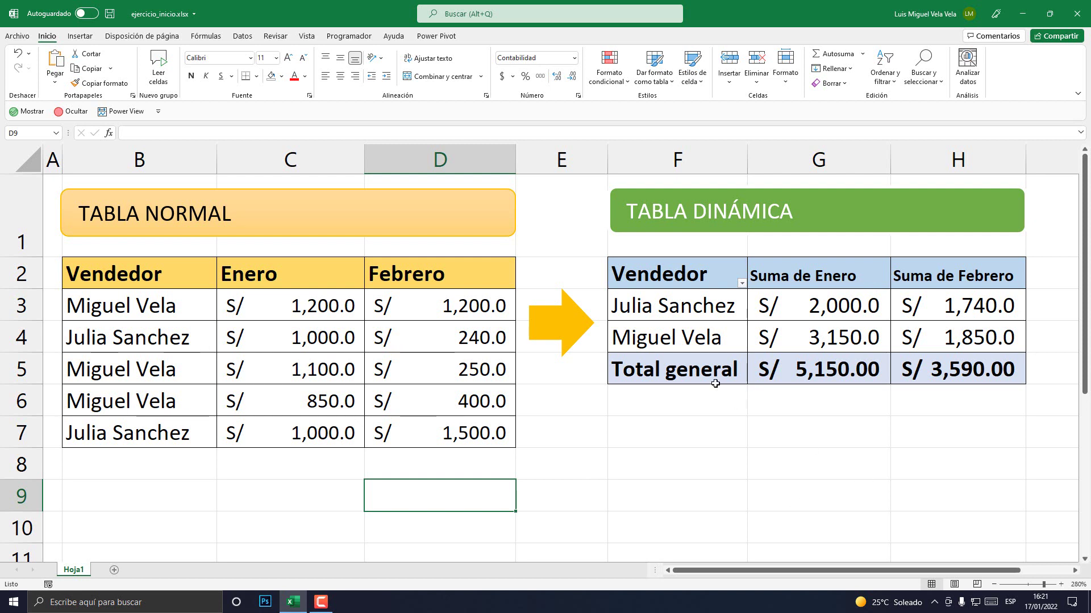
Select the whole normal sales table and point at its January sales.
click(309, 301)
drag(138, 274, 443, 435)
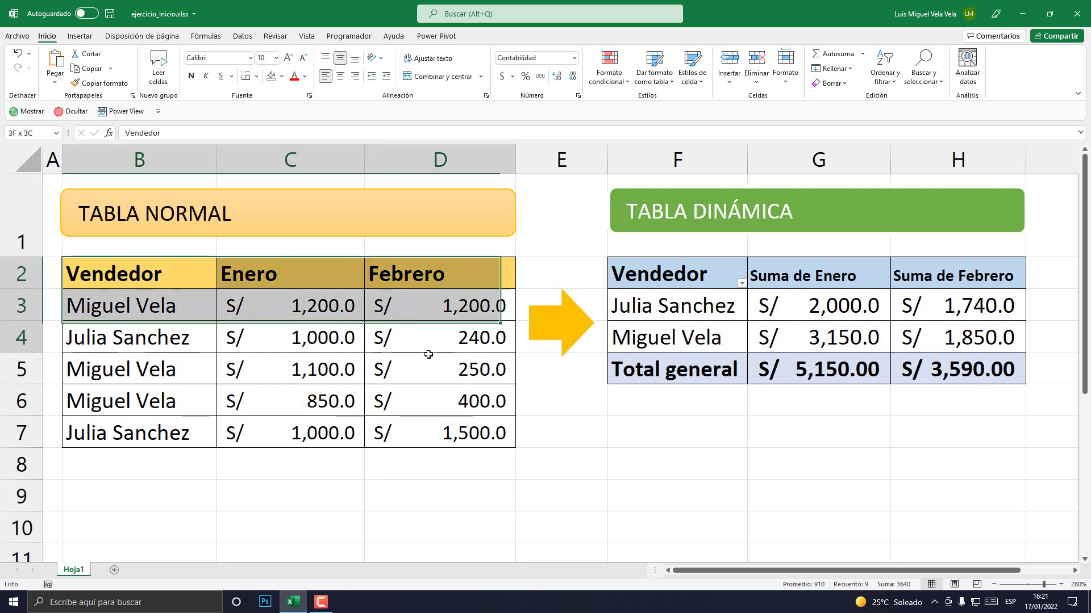
click(341, 366)
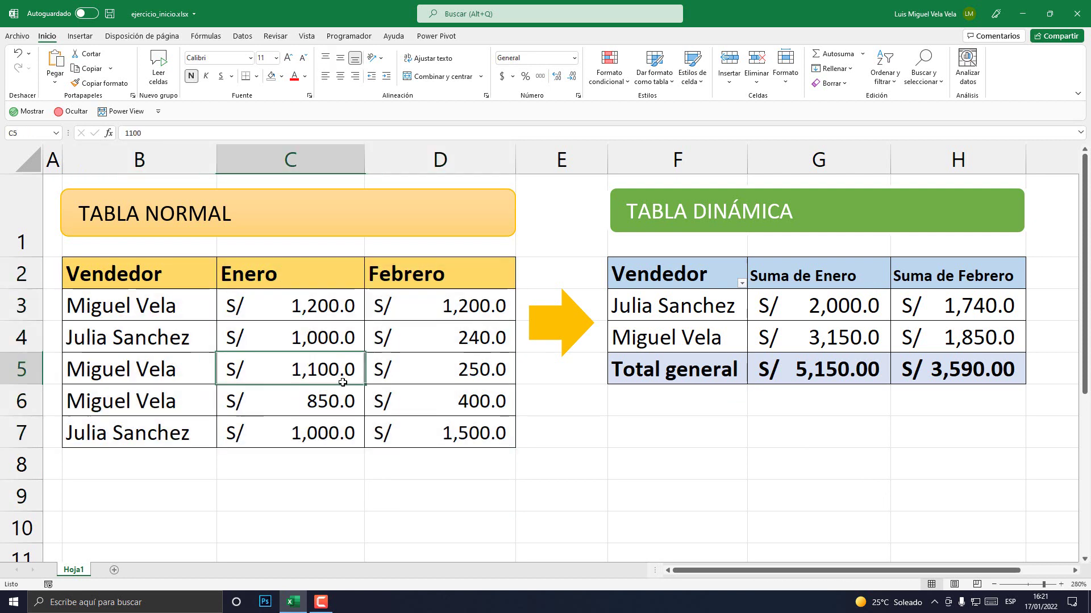
drag(138, 275, 446, 442)
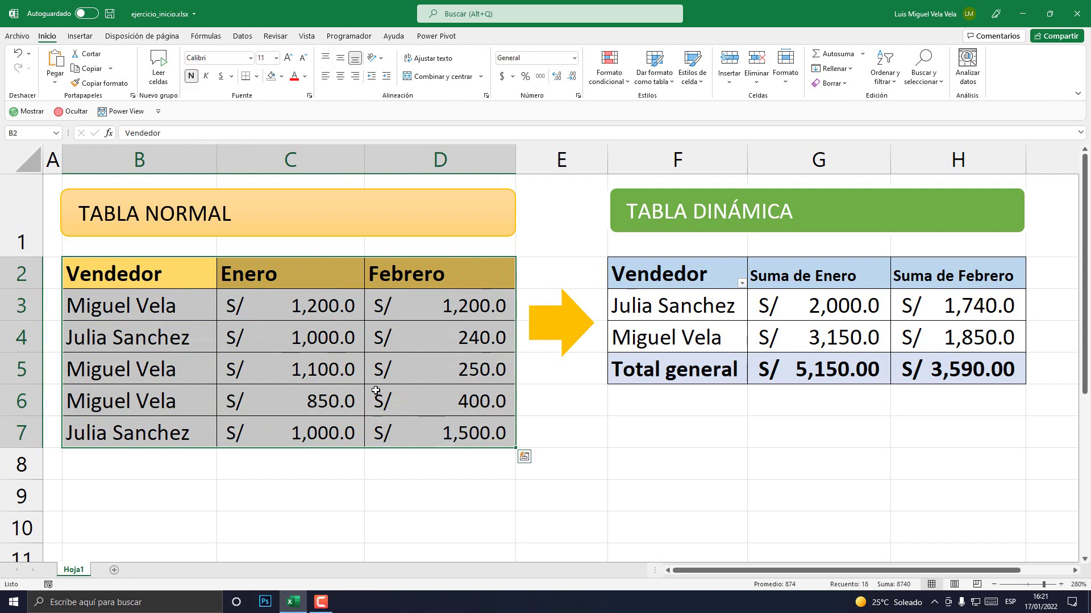
click(314, 366)
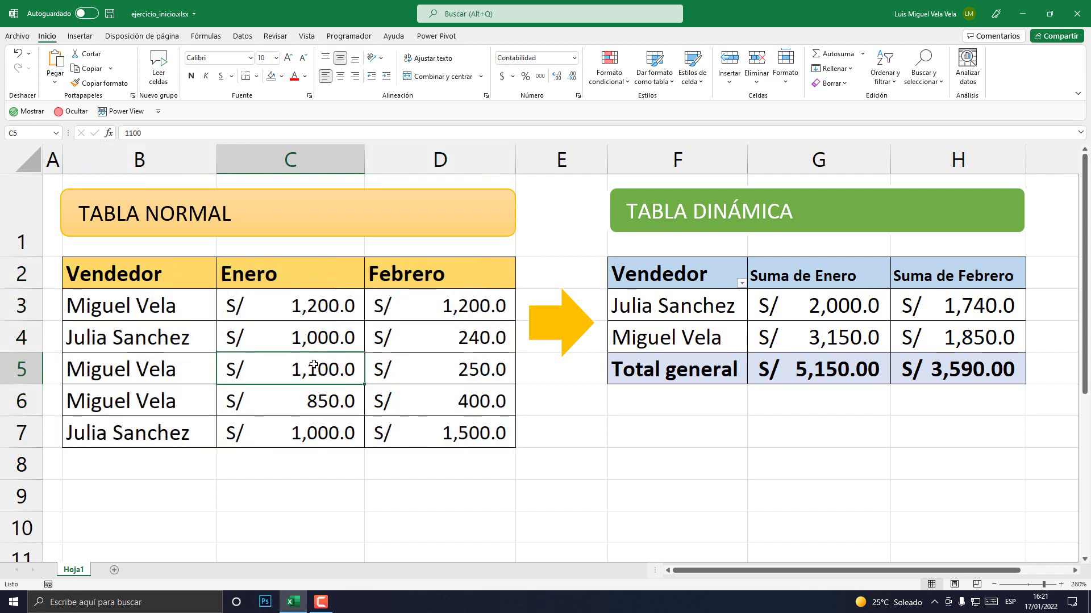
Select the pivot table and review each seller's January totals.
mouse_move(653, 274)
mouse_down()
mouse_move(798, 275)
mouse_move(966, 369)
mouse_up()
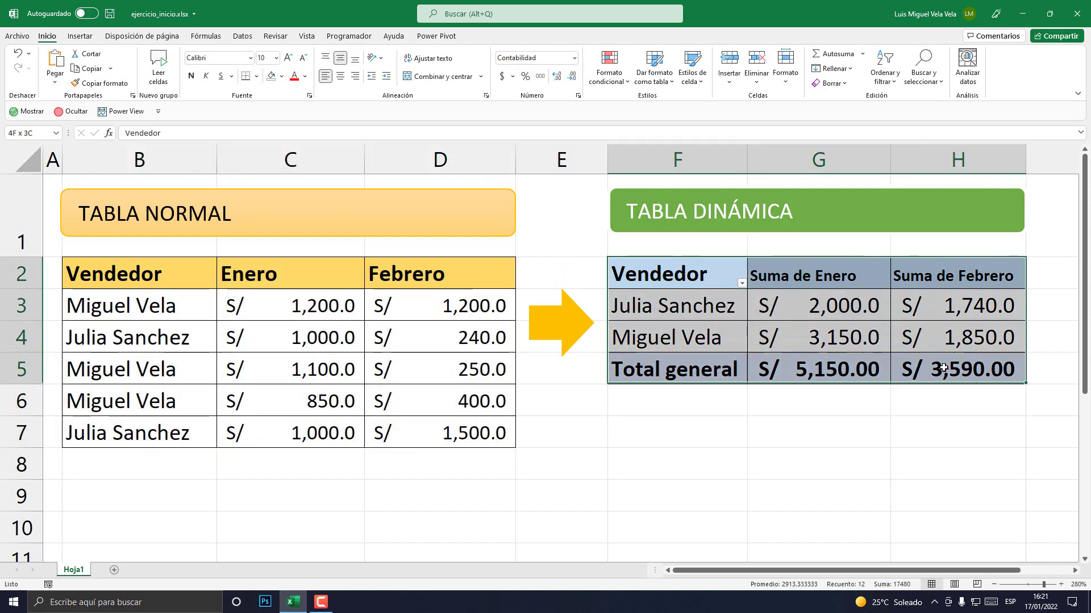
click(835, 305)
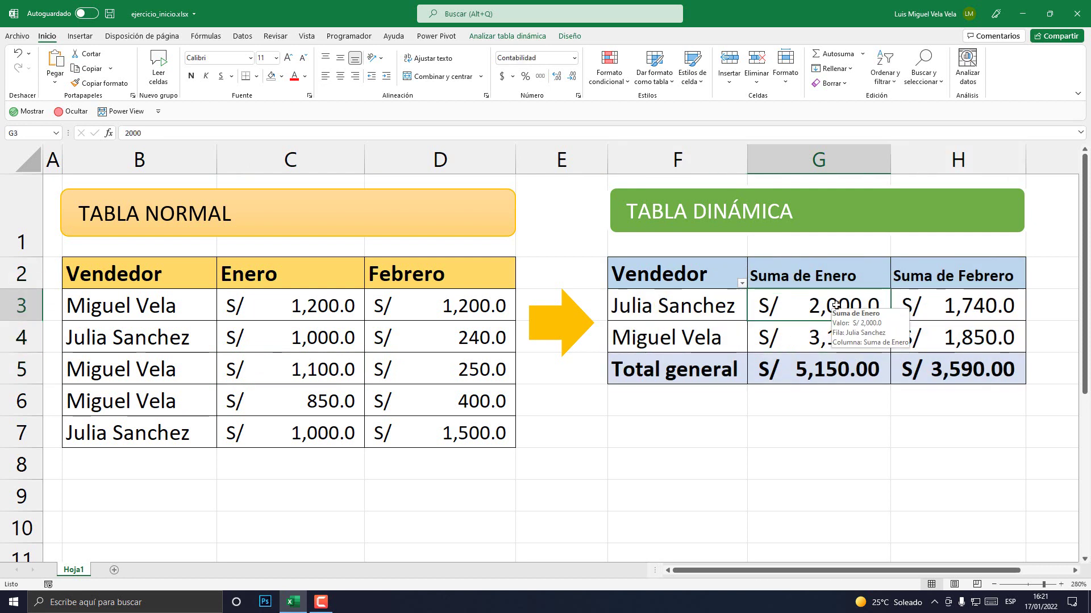
click(784, 336)
click(802, 311)
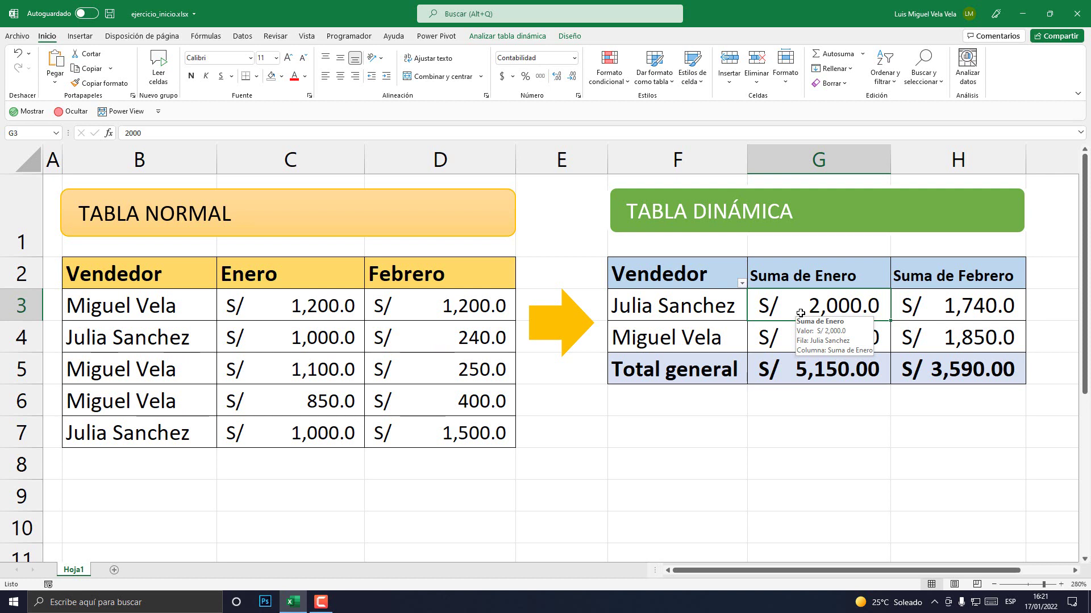
drag(681, 284, 960, 369)
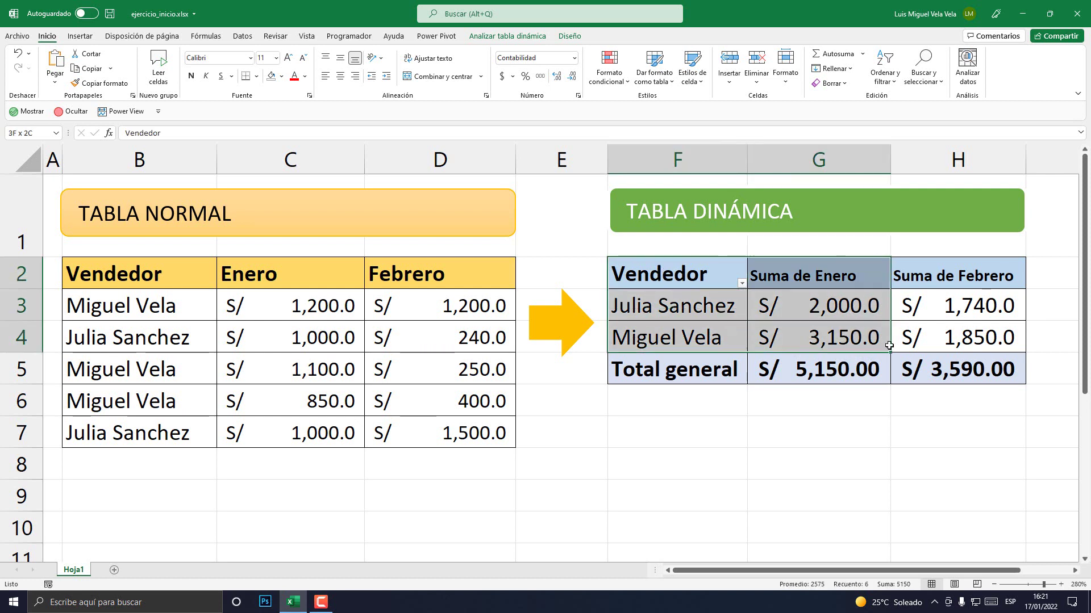
click(866, 341)
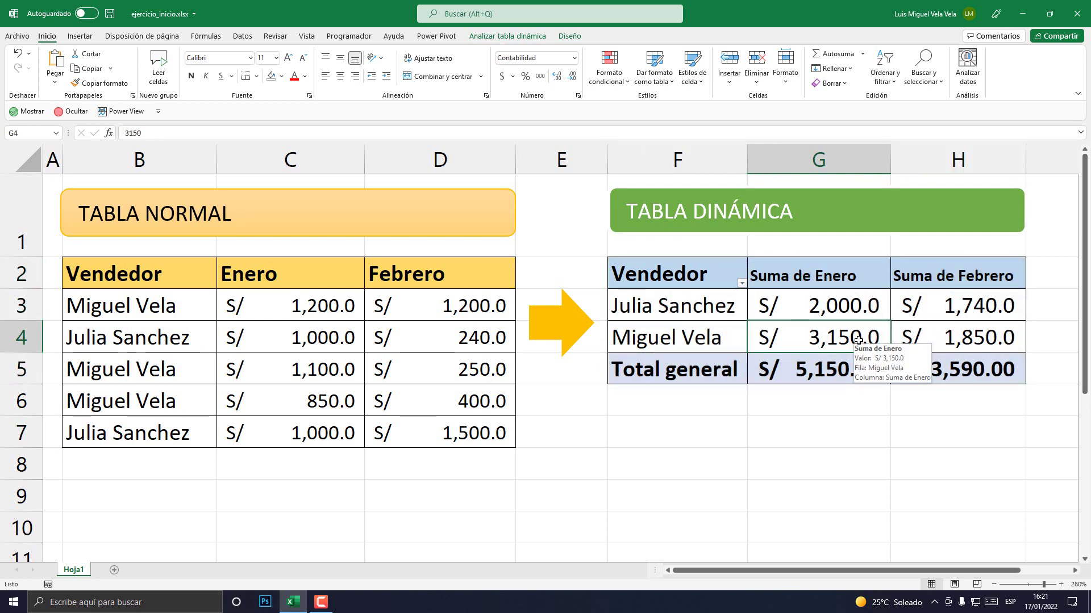
drag(658, 277, 966, 369)
click(830, 305)
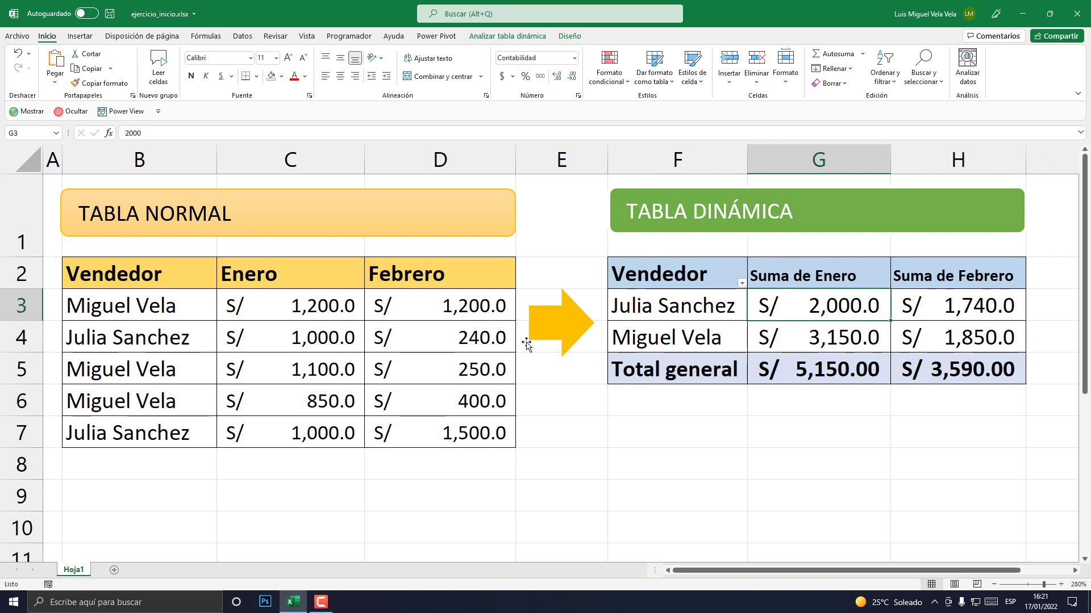
Alternate between the sales table and the pivot table to compare their January figures.
mouse_move(107, 274)
mouse_down()
mouse_move(413, 405)
mouse_move(429, 433)
mouse_up()
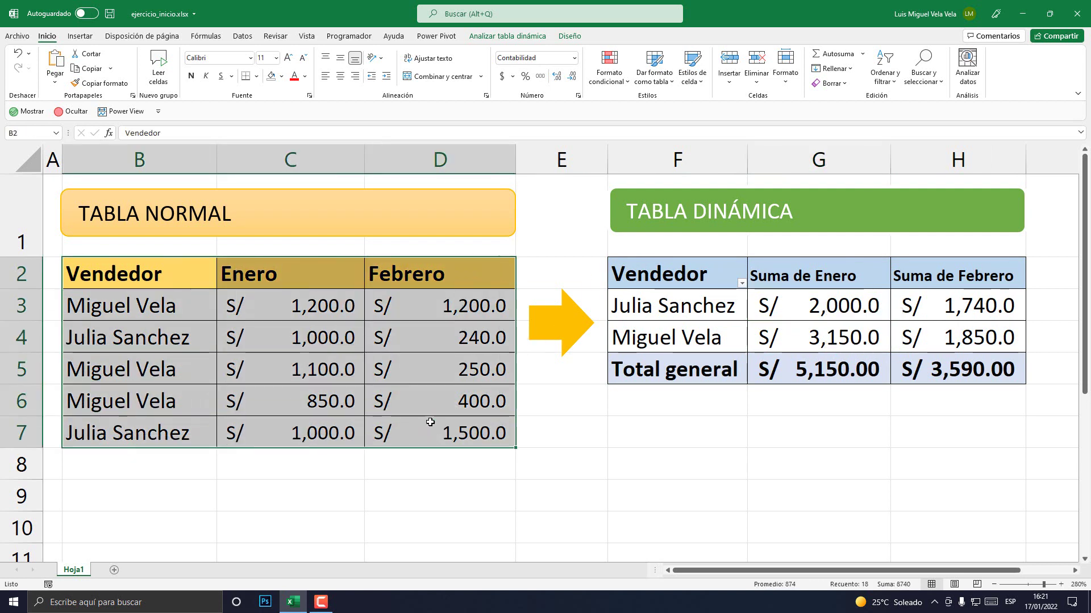
click(703, 281)
mouse_move(703, 282)
mouse_down()
mouse_move(951, 328)
mouse_move(966, 369)
mouse_up()
click(321, 307)
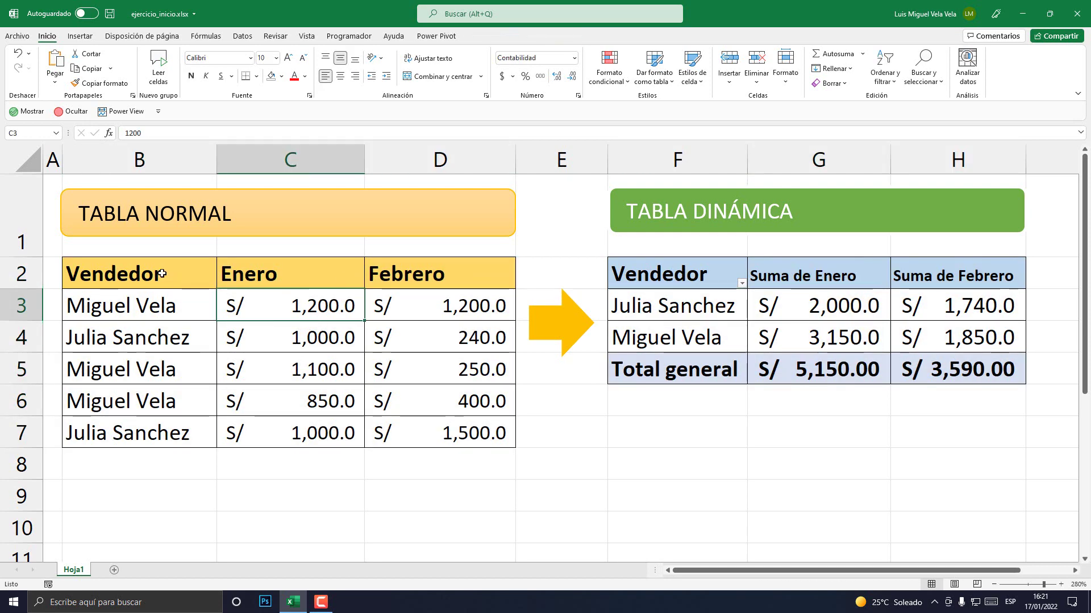
drag(161, 272, 432, 433)
click(703, 284)
drag(703, 293, 966, 370)
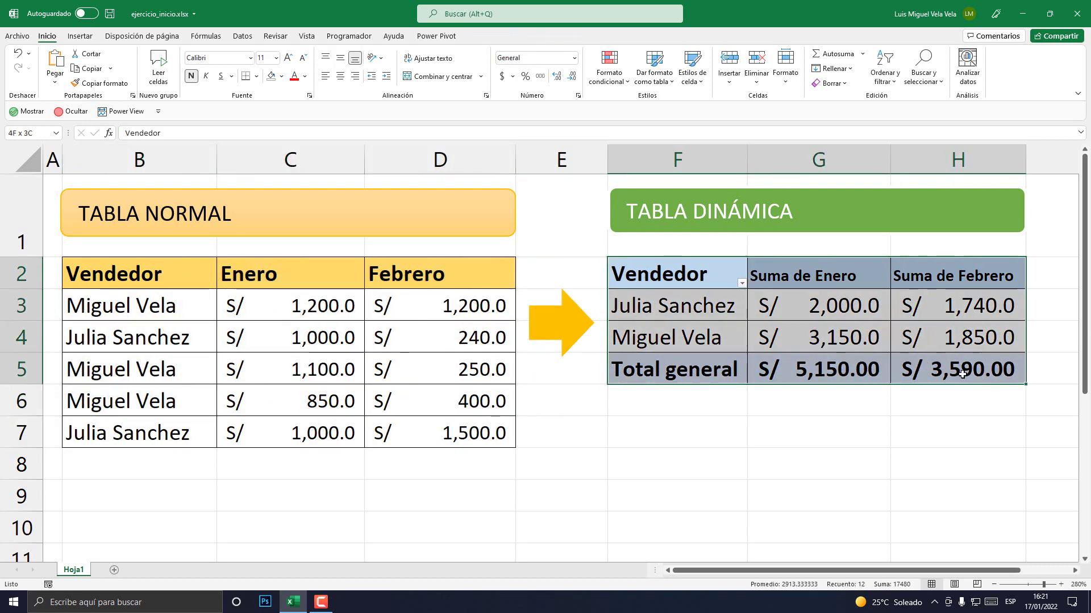
mouse_move(676, 278)
mouse_down()
mouse_move(907, 336)
mouse_move(909, 369)
mouse_up()
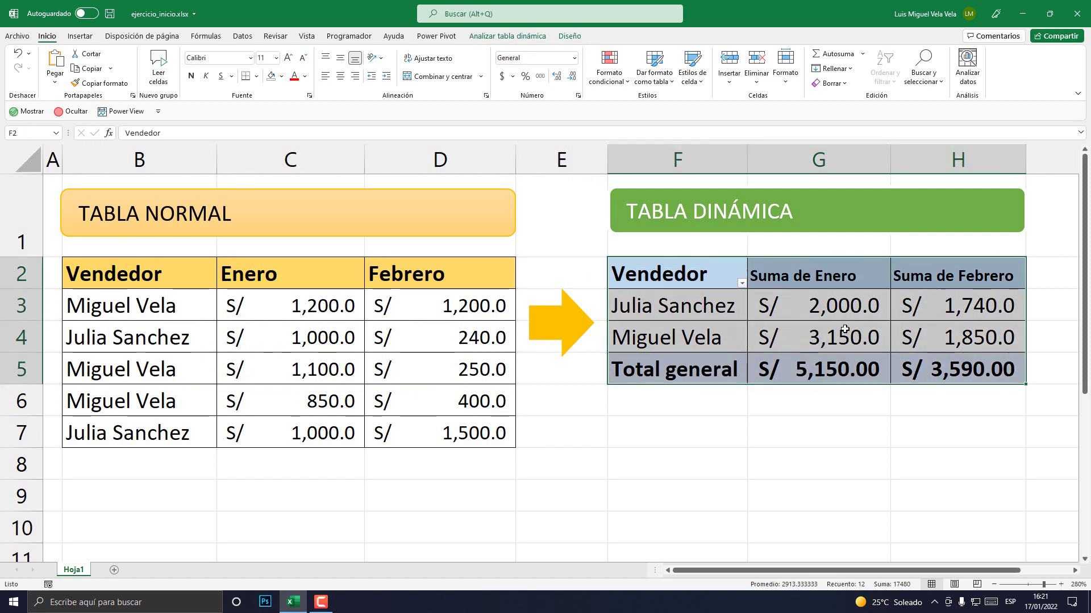
click(799, 310)
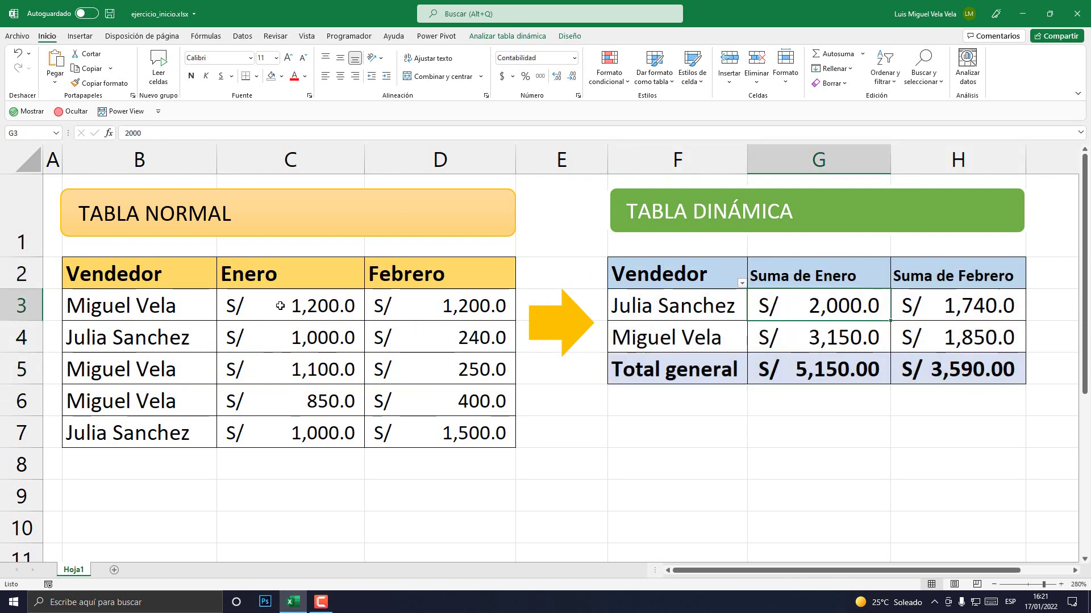
drag(151, 277, 432, 432)
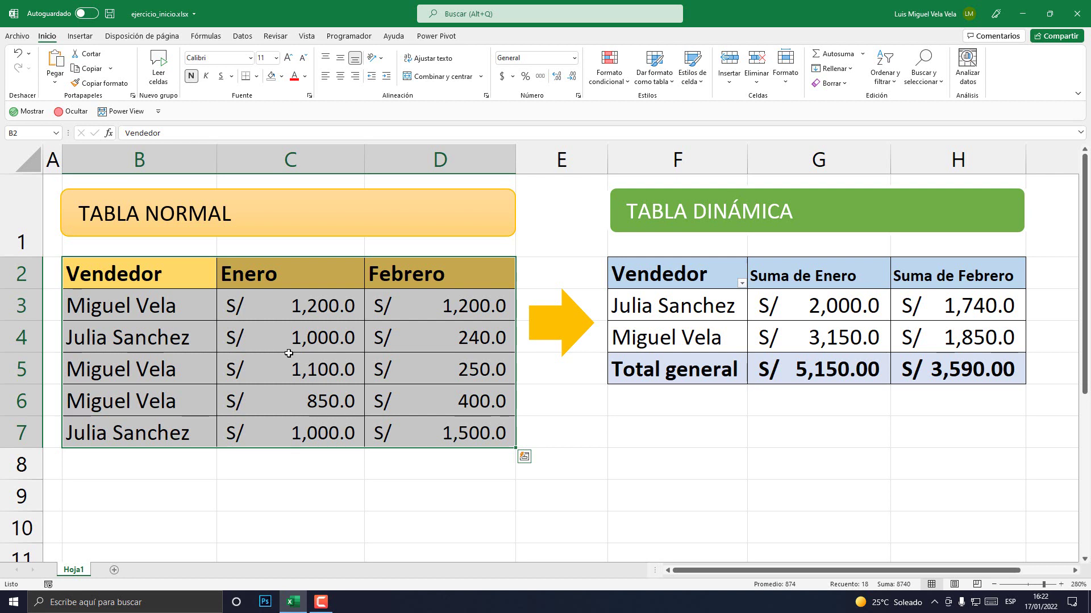
Select the Vendedor column B and the Enero column C.
click(136, 305)
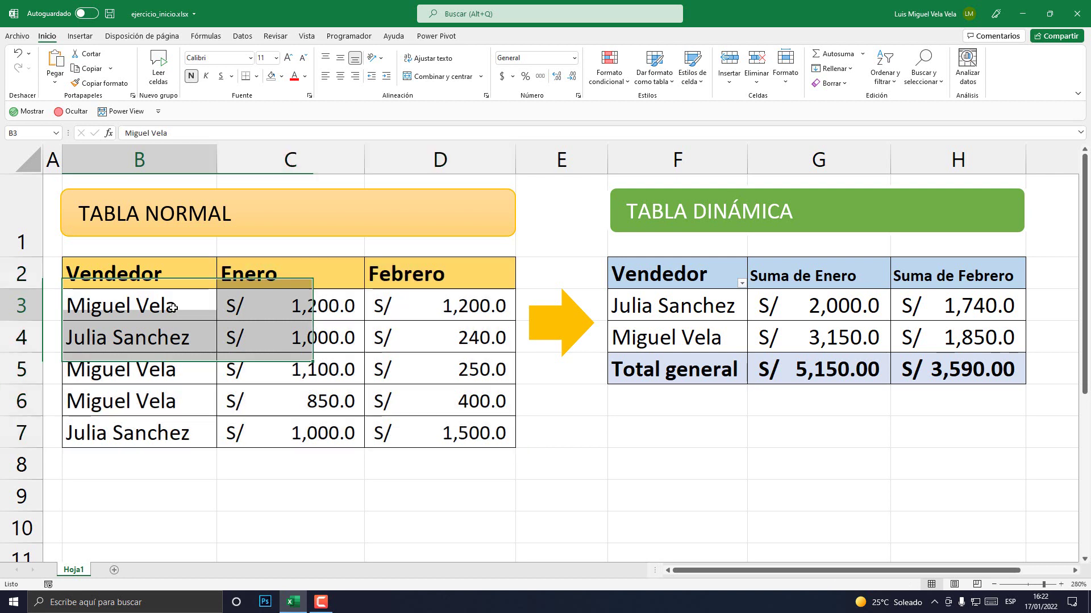
click(149, 159)
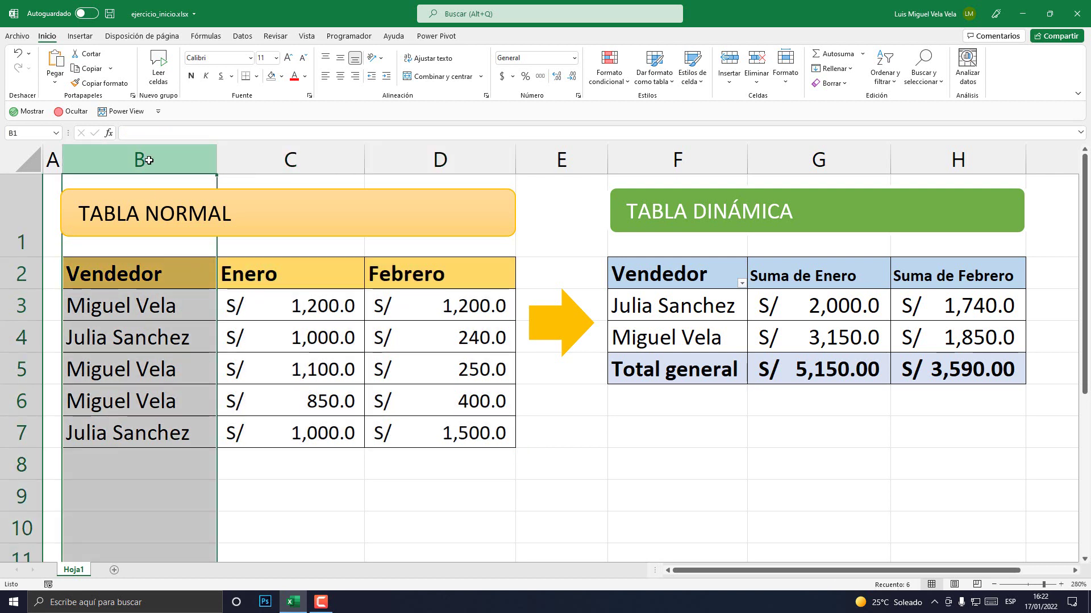
click(278, 153)
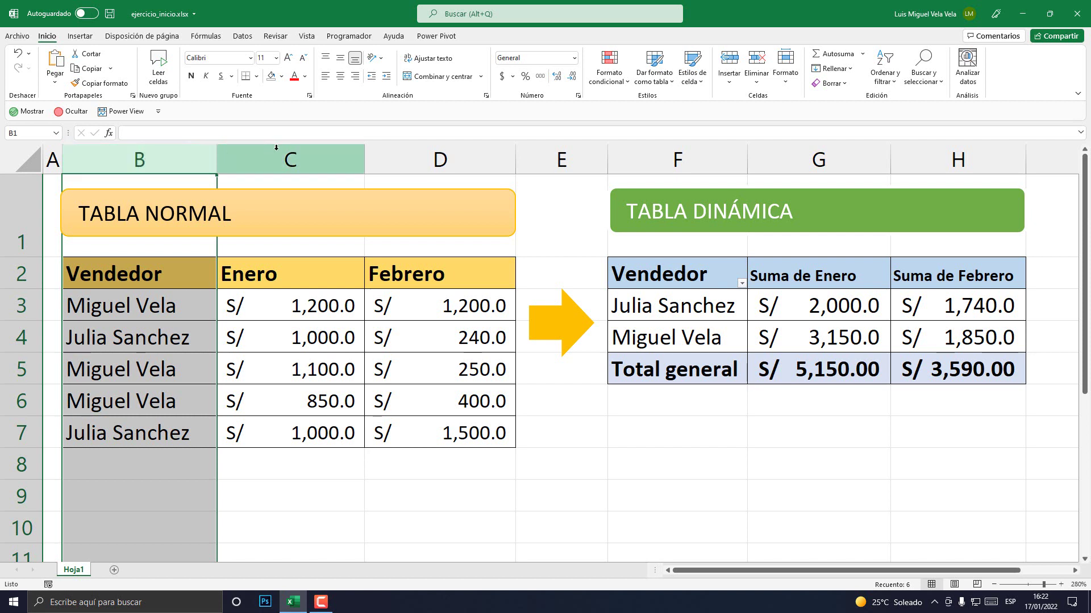
click(289, 262)
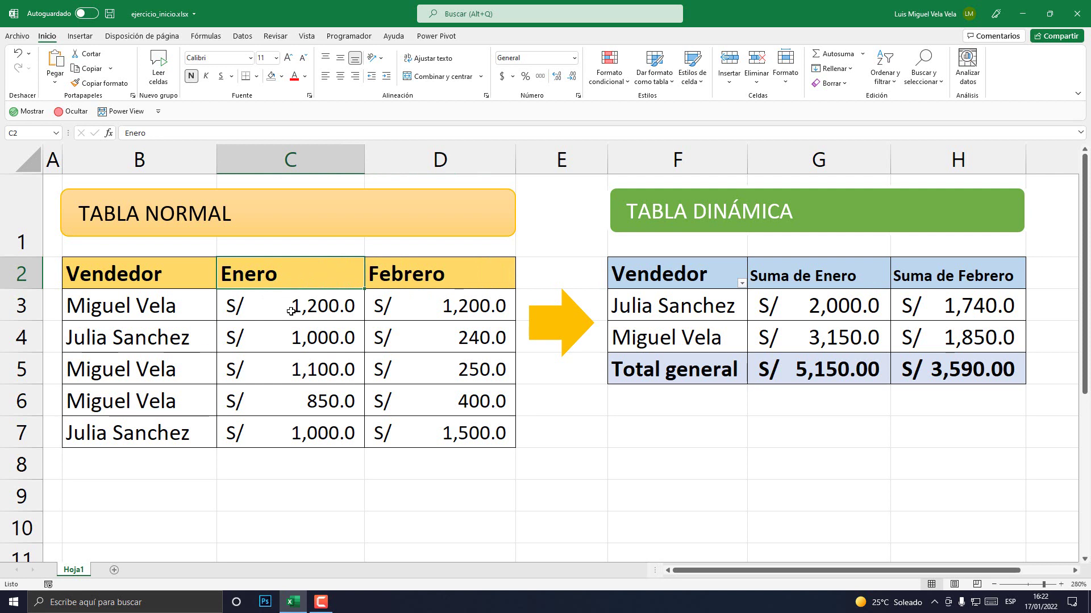
Step through each January sale, then look at the Enero and Febrero headers.
click(296, 310)
click(299, 343)
click(303, 368)
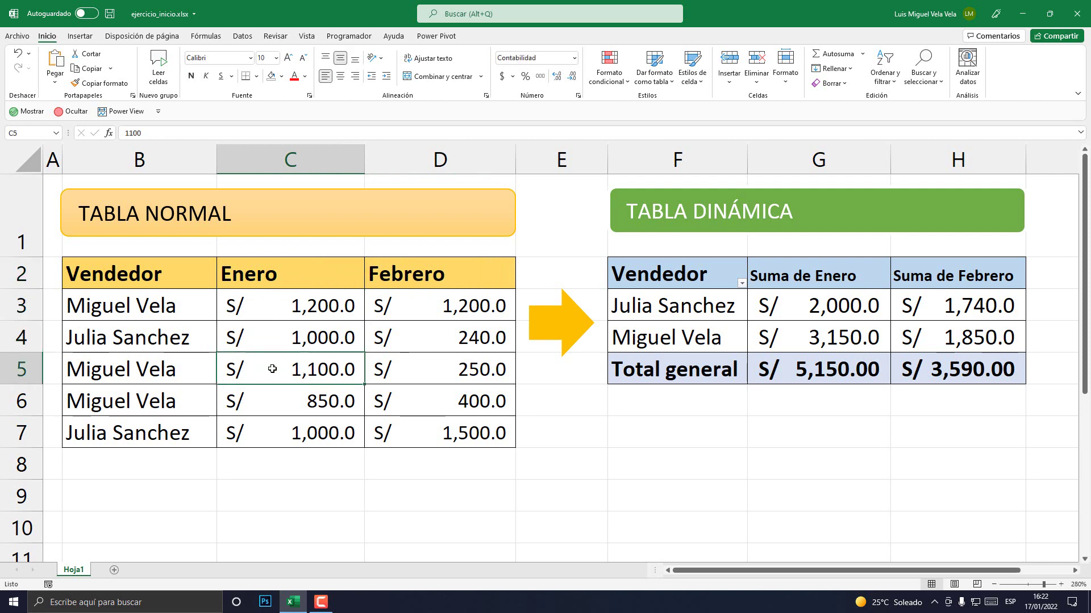
click(149, 316)
click(290, 311)
click(286, 336)
click(294, 368)
click(293, 400)
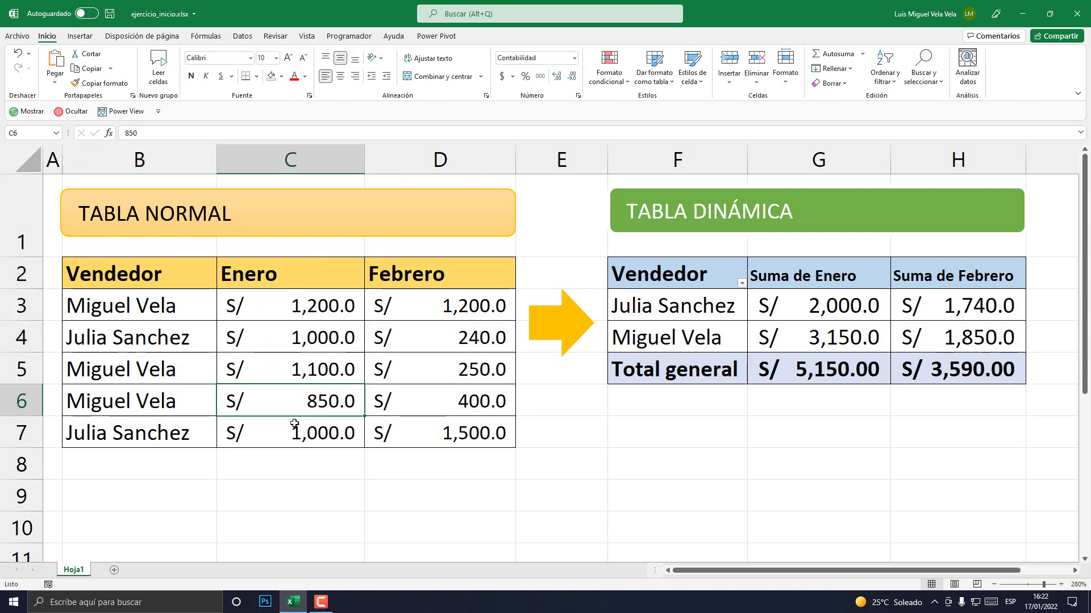
click(292, 427)
click(230, 281)
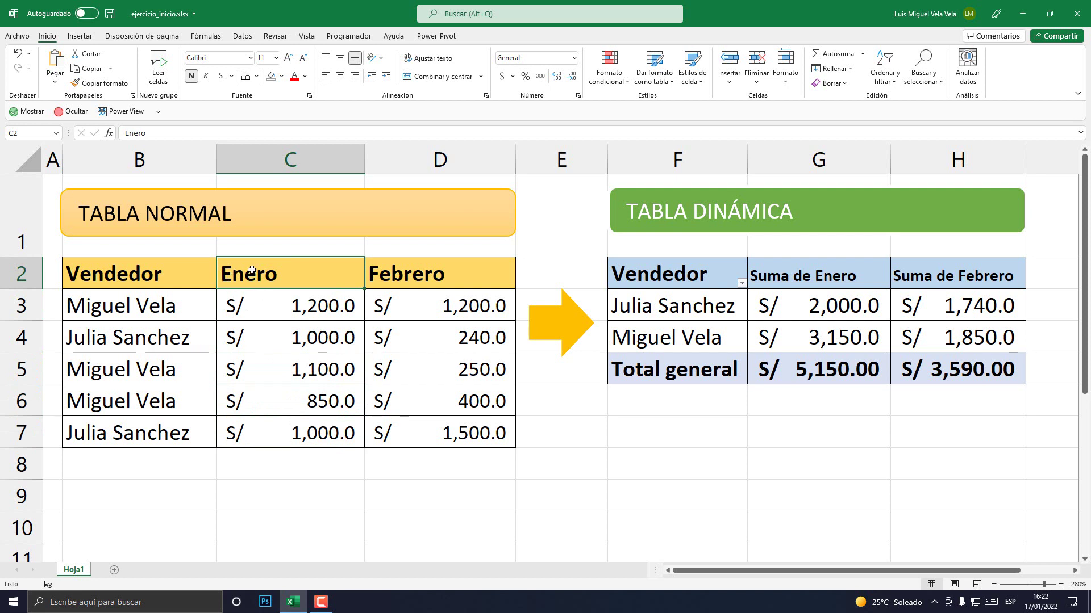
click(435, 273)
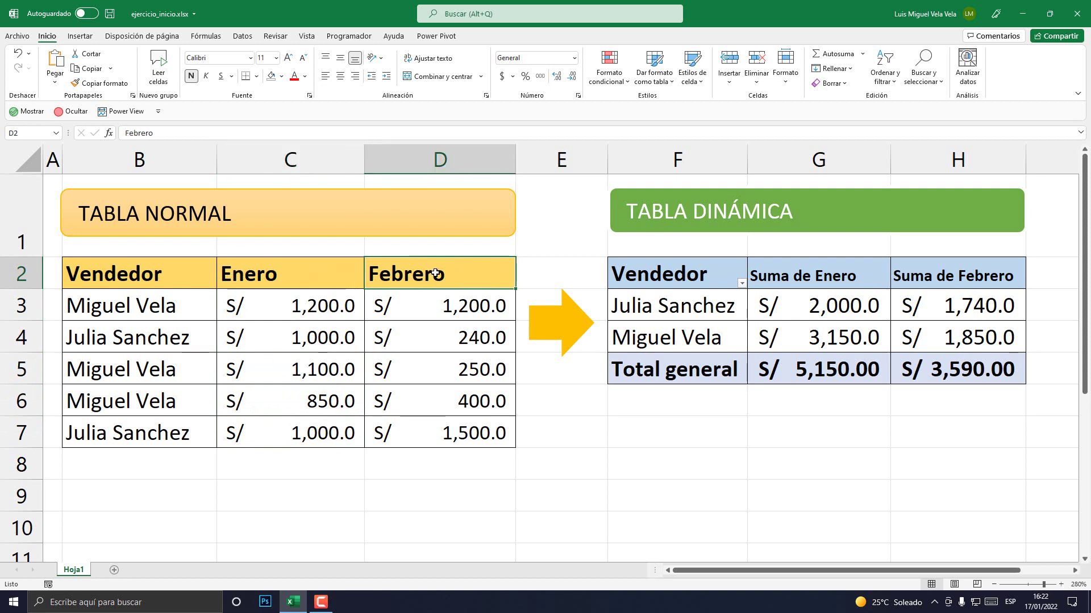
Fill B3:D3 light blue and repeat the same fill on rows 5 and 6 with F4.
drag(114, 307, 379, 297)
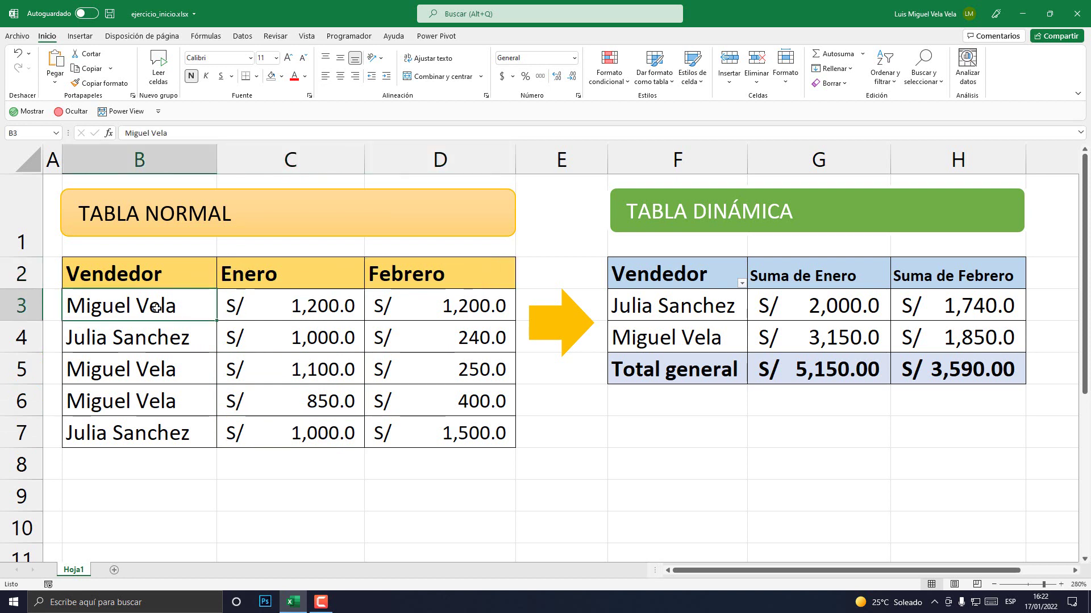
click(281, 76)
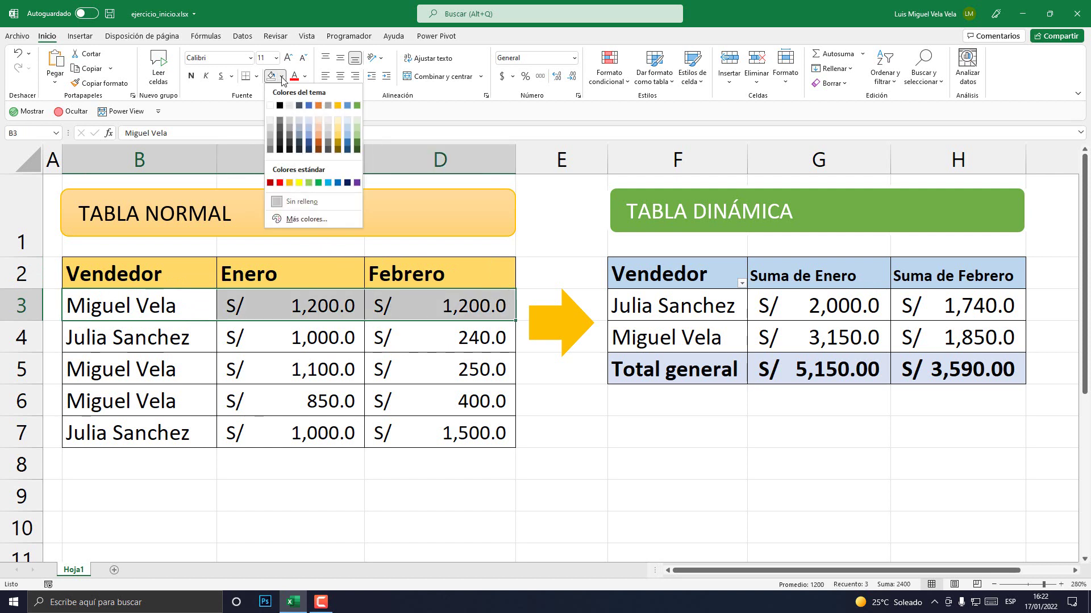
click(346, 136)
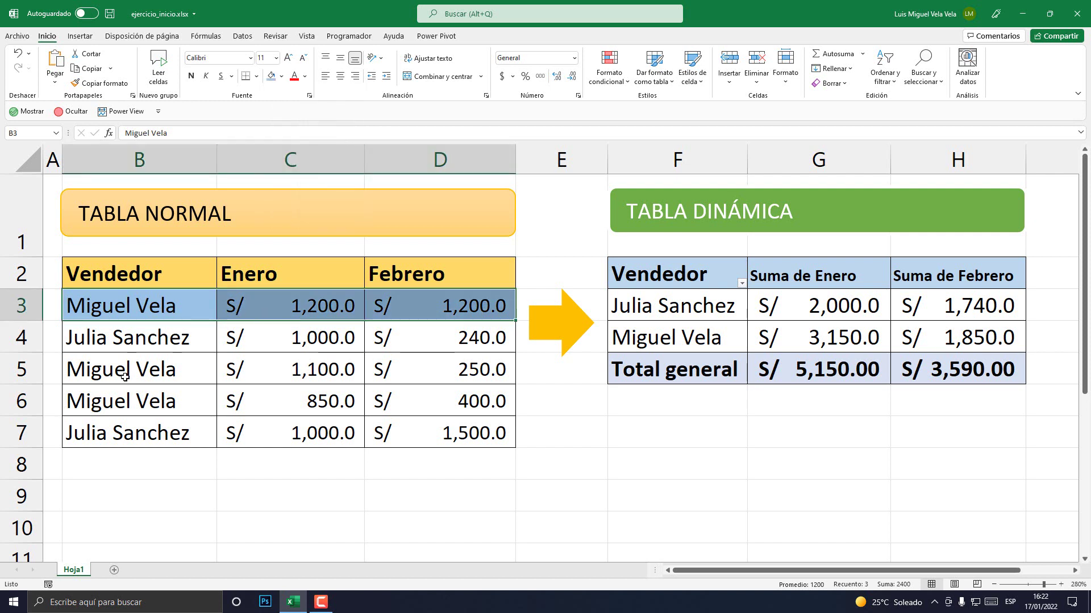
drag(122, 370, 452, 363)
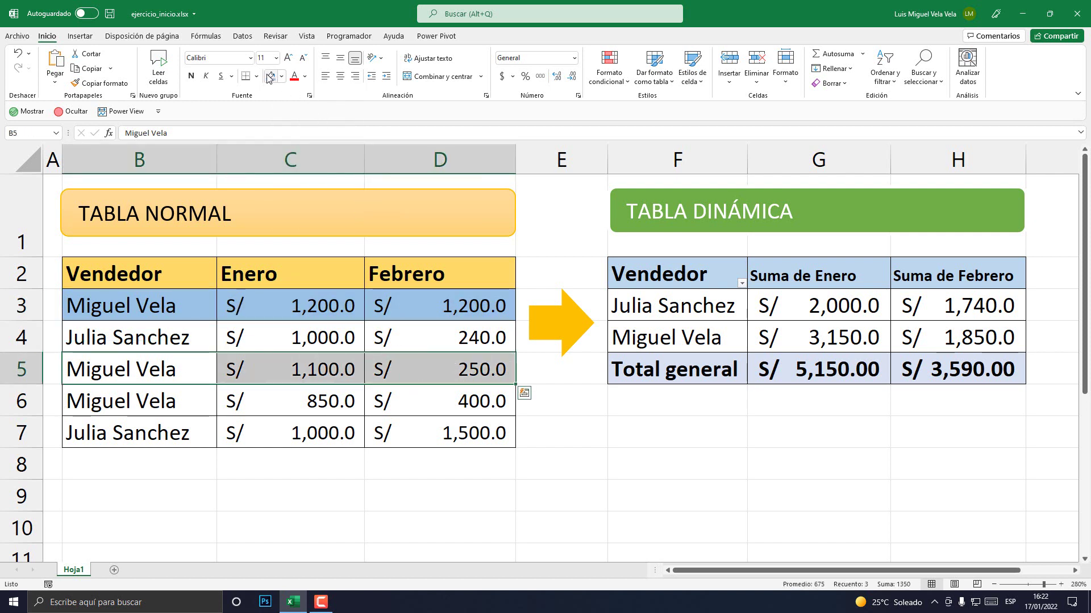
key(F4)
drag(154, 389, 454, 400)
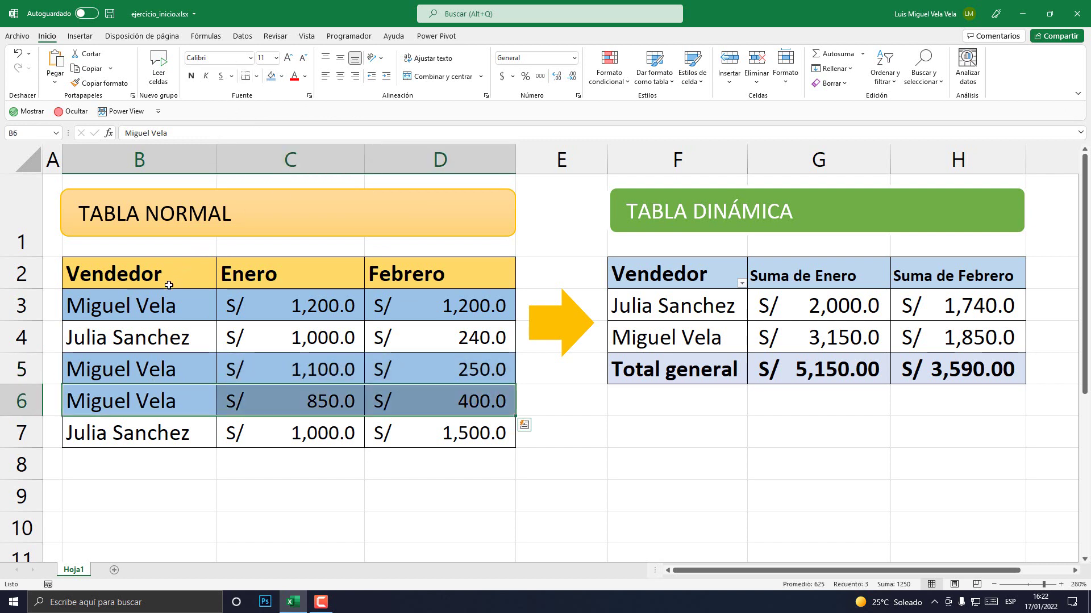
click(170, 401)
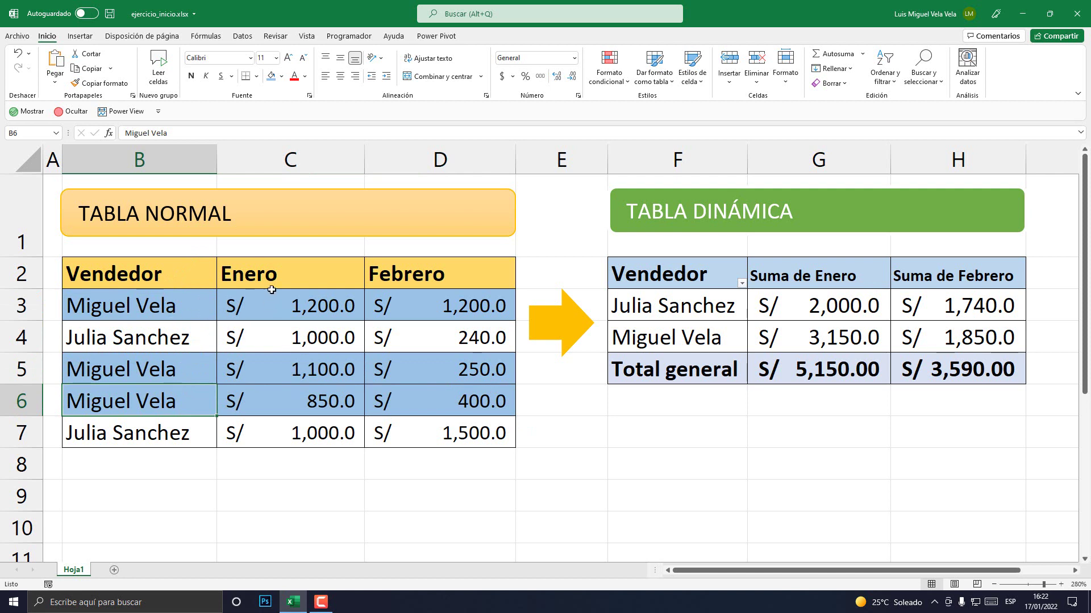
Check the Enero column total and the January amounts of the three blue rows.
click(287, 159)
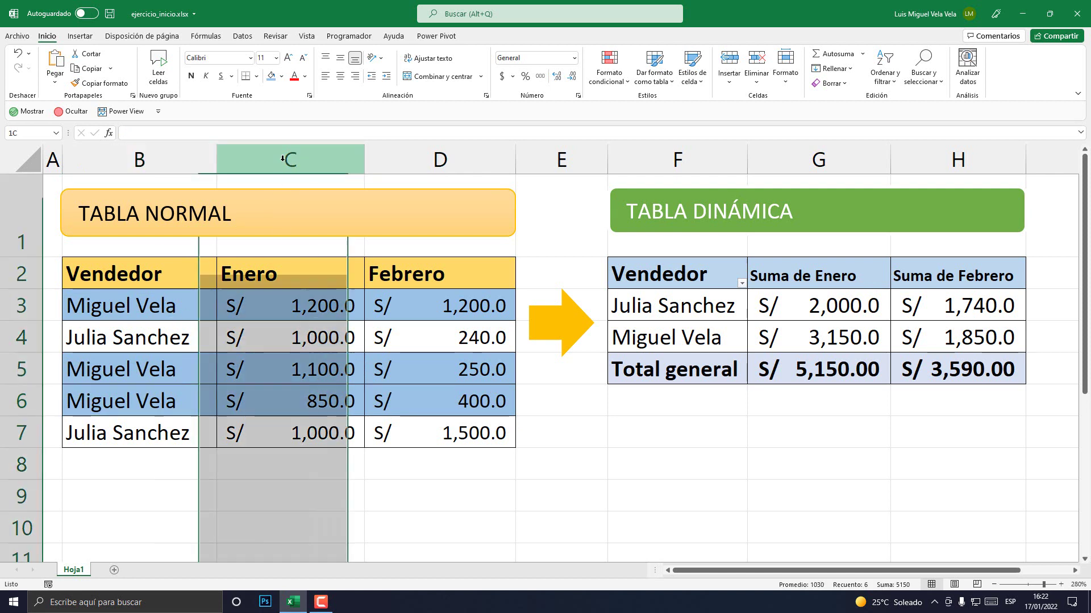
click(305, 305)
click(313, 366)
click(317, 400)
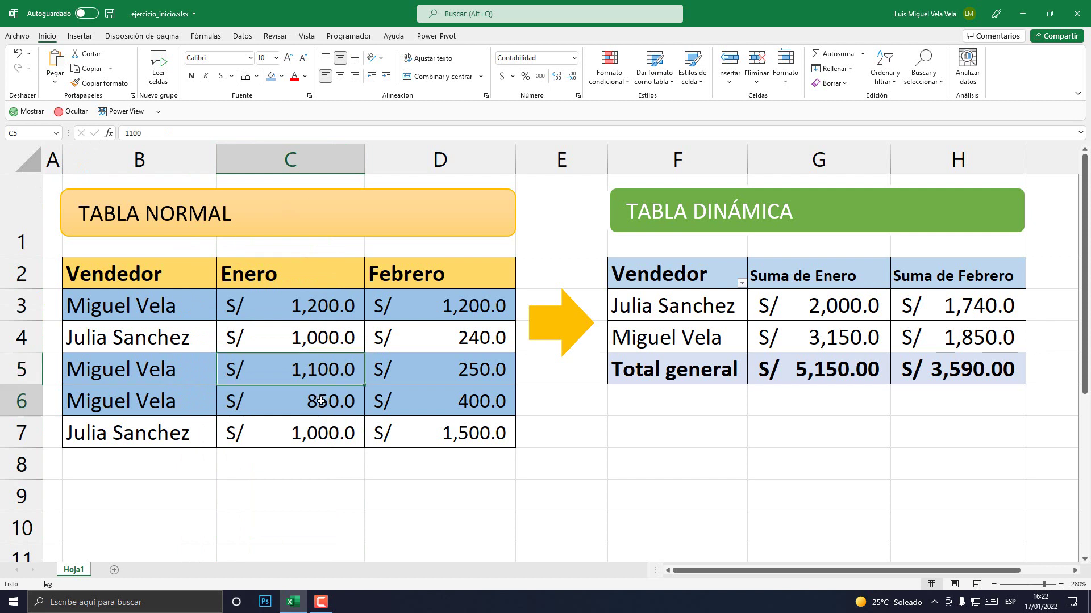
Check the Febrero total and February amounts of rows 3, 5 and 6, then select B3:D7.
click(436, 158)
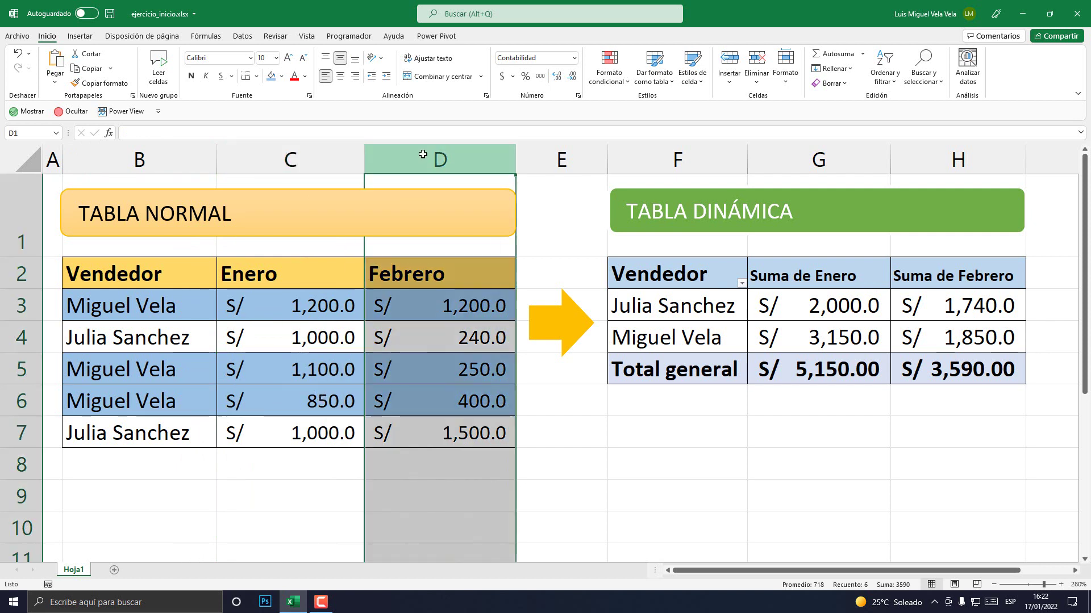
click(451, 304)
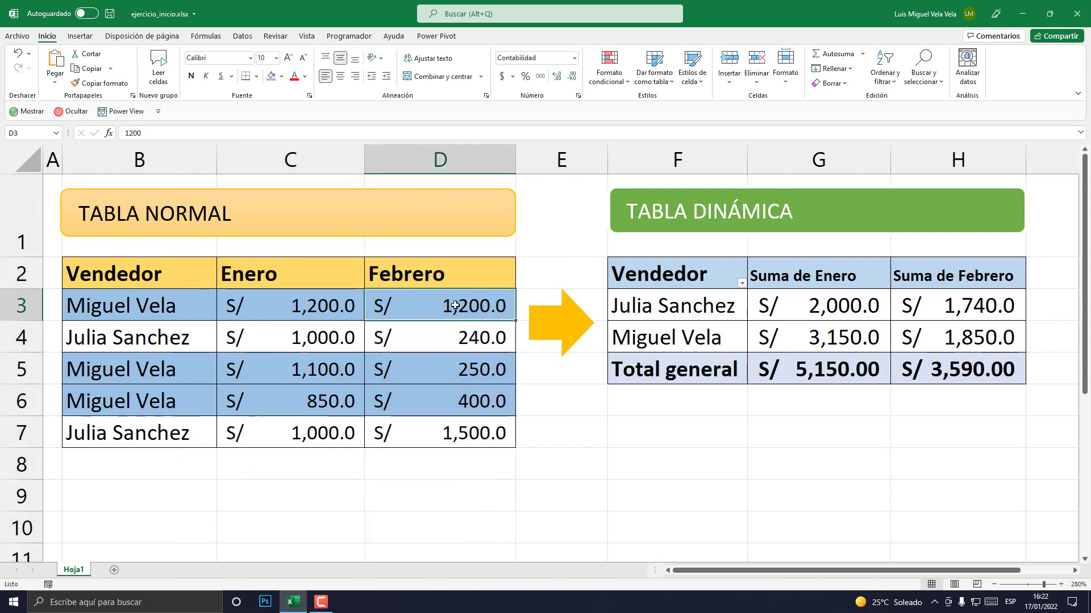
click(476, 373)
click(473, 406)
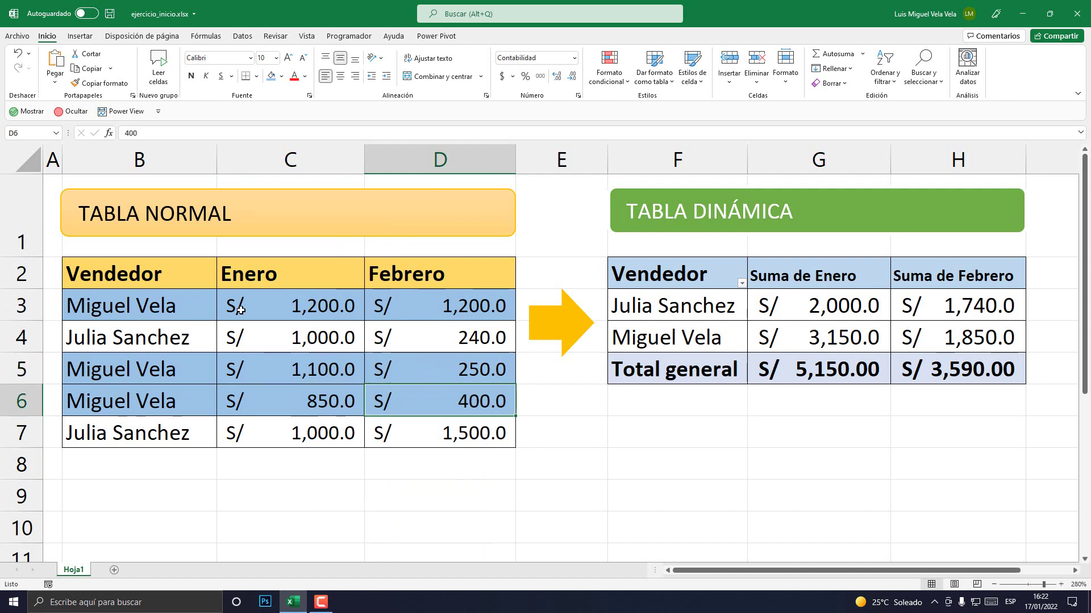
drag(199, 307, 454, 434)
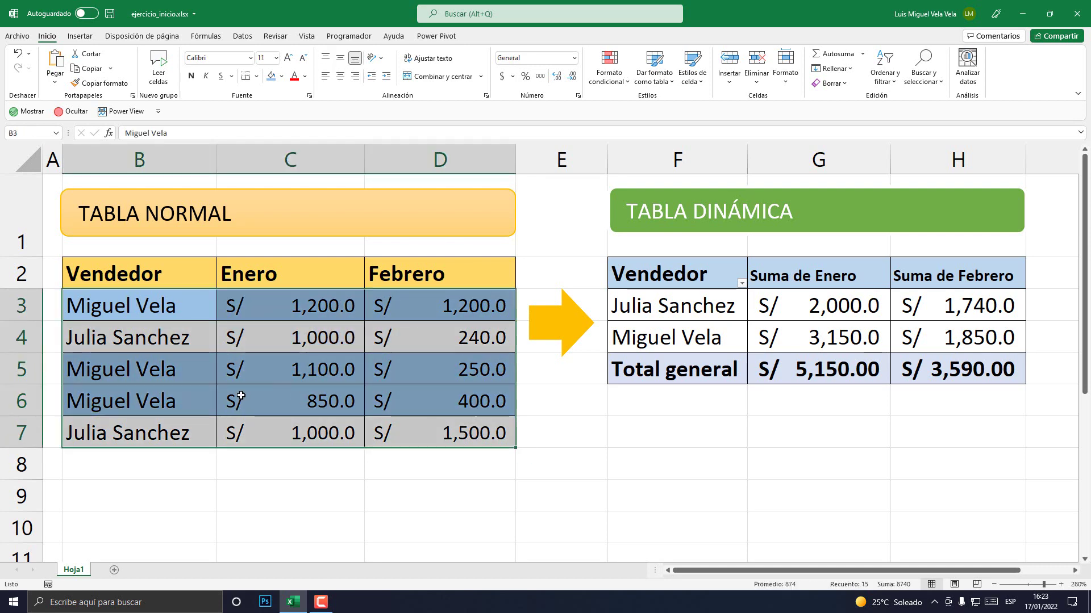
scroll(134, 395, down, 1)
Type the blue seller's full name into B9, then select row 4's cells B4:D4.
click(119, 352)
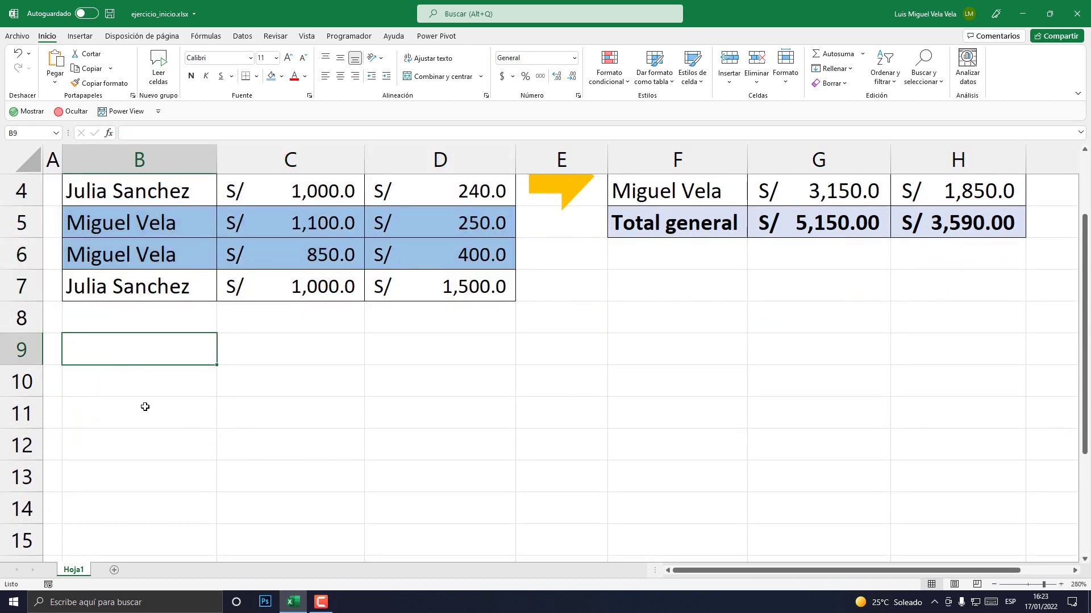
scroll(144, 407, up, 1)
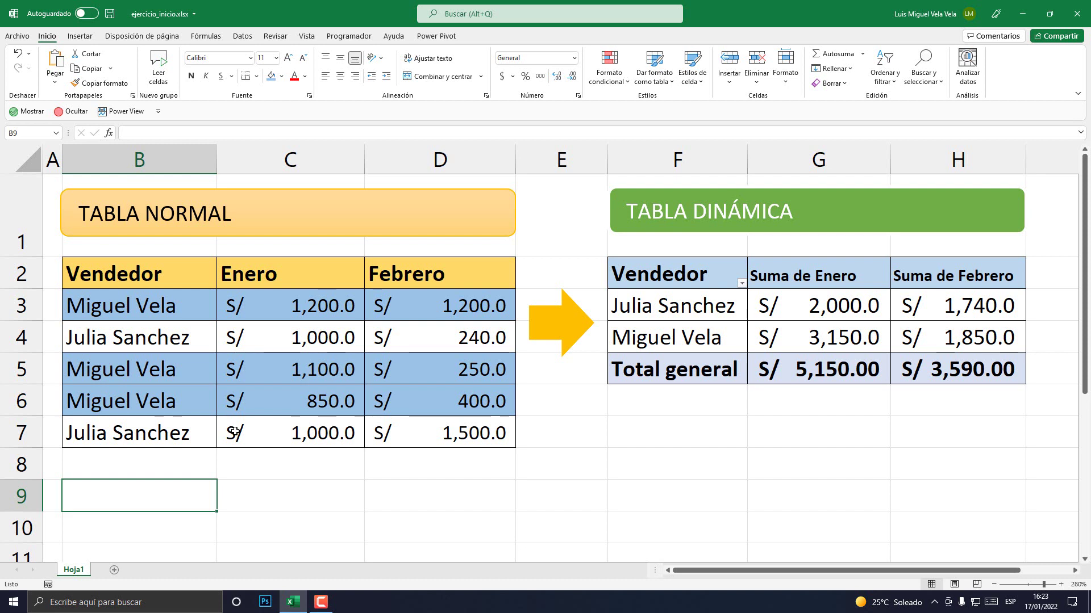
text(mig)
key(BackSpace)
key(BackSpace)
key(BackSpace)
text(Mi)
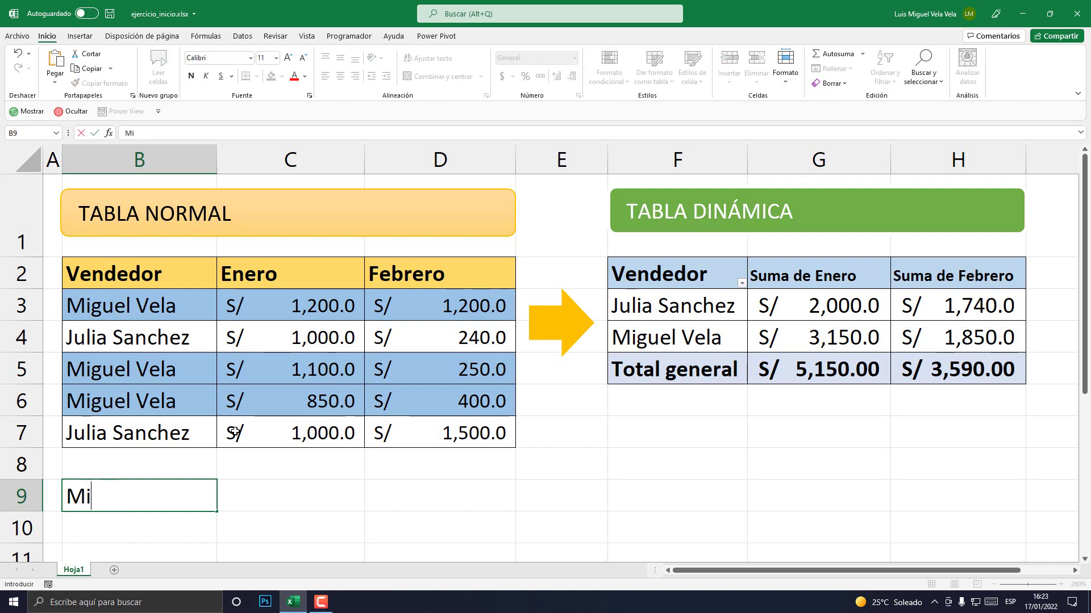
text(guel Vela)
key(Return)
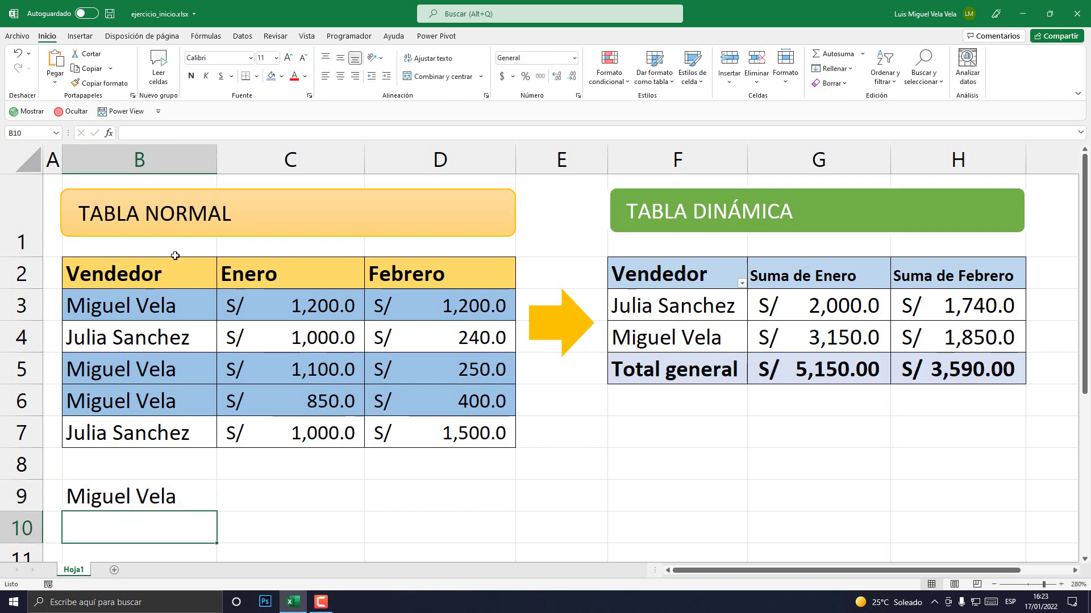
drag(126, 330, 483, 337)
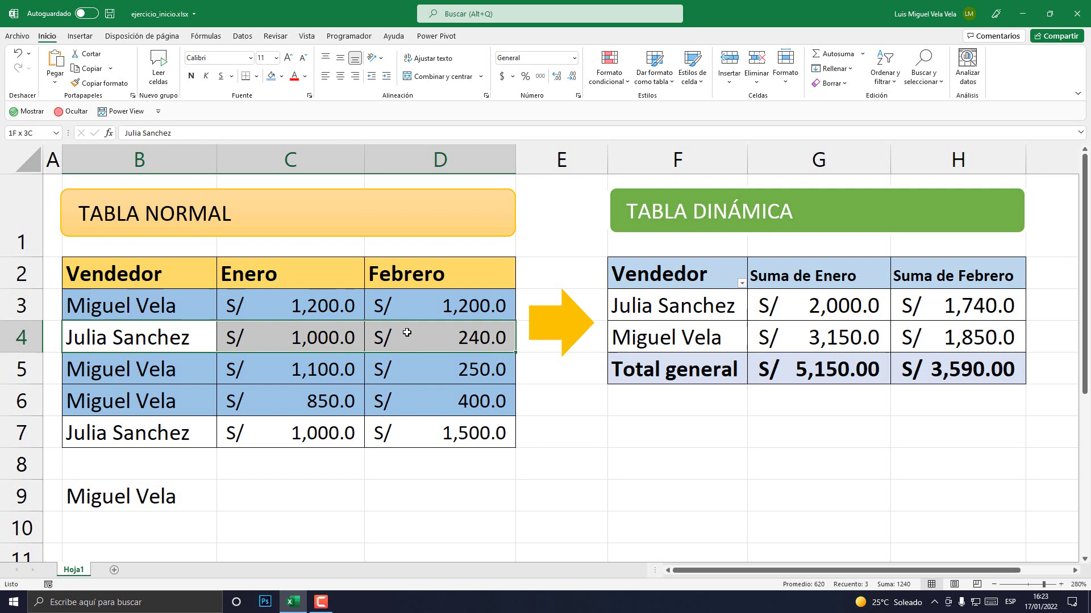
Fill the second seller's rows B4:D4 and B7:D7 orange.
click(281, 76)
click(321, 137)
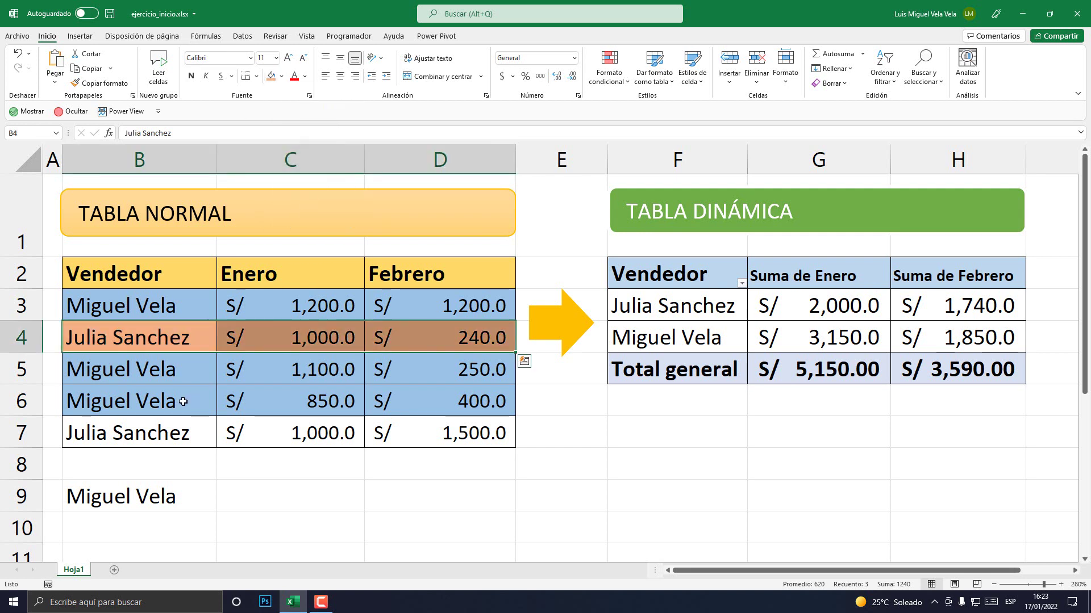
drag(131, 433, 455, 433)
click(271, 76)
Copy the second seller's name from B4 into B10.
click(154, 343)
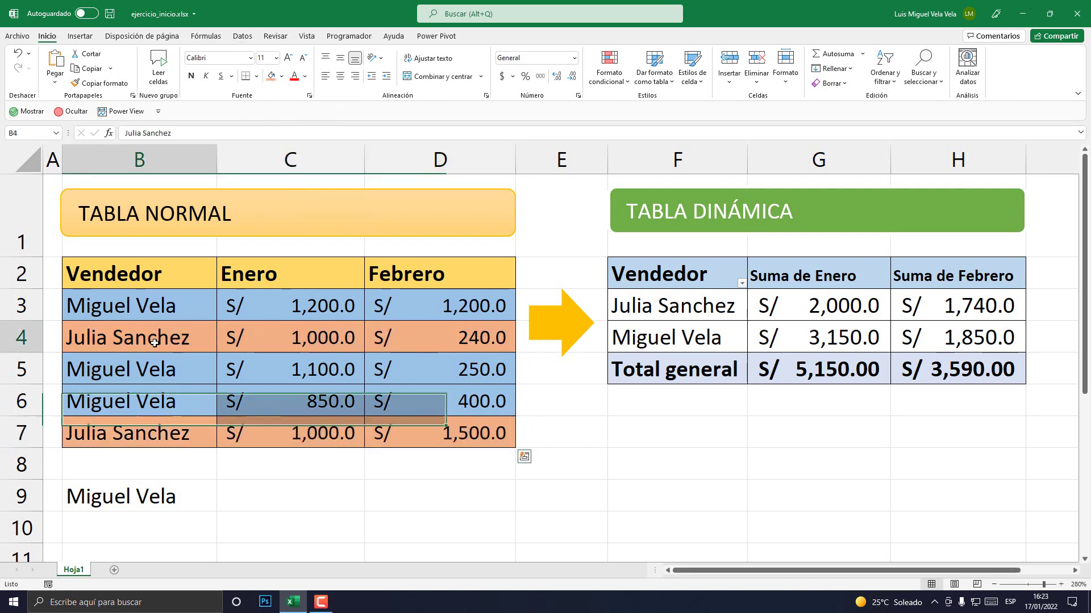
key(ctrl+c)
click(118, 526)
key(Return)
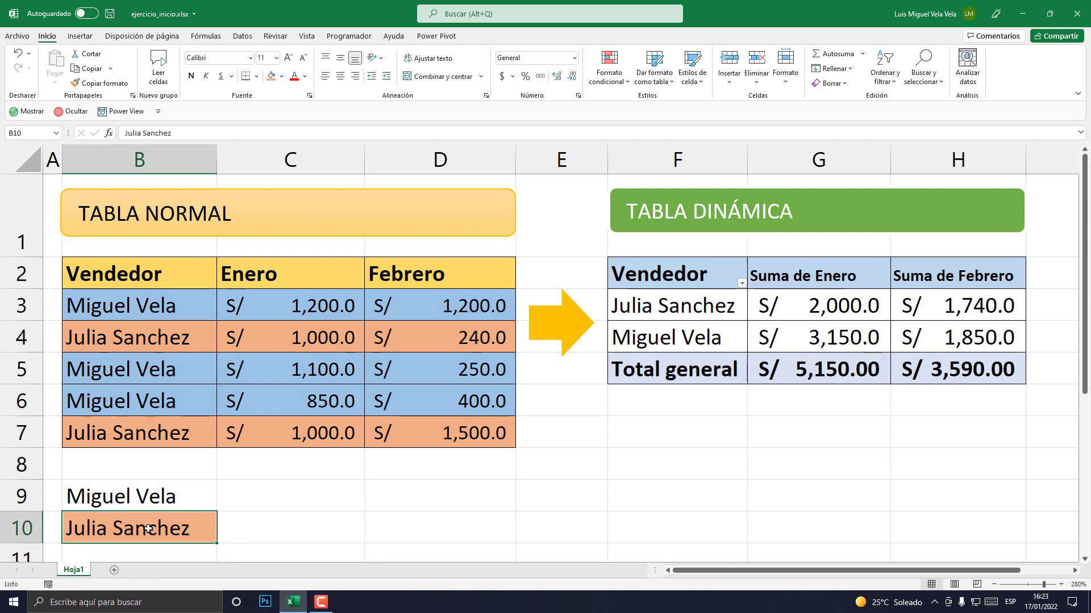
Remove the orange fill from B10 with Sin relleno.
click(281, 76)
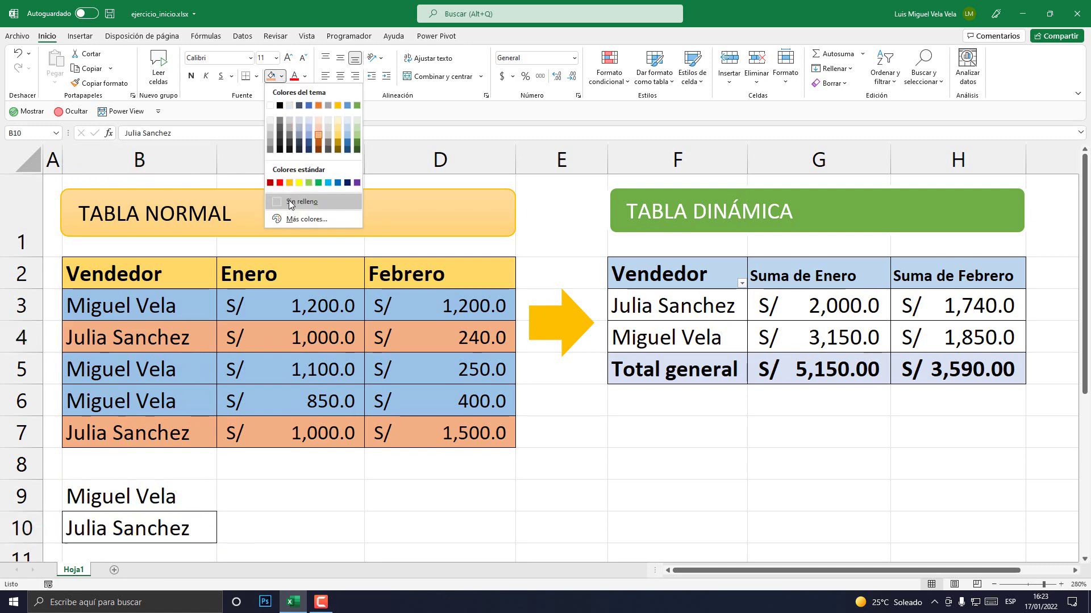
click(290, 202)
scroll(163, 365, down, 1)
click(170, 352)
click(193, 380)
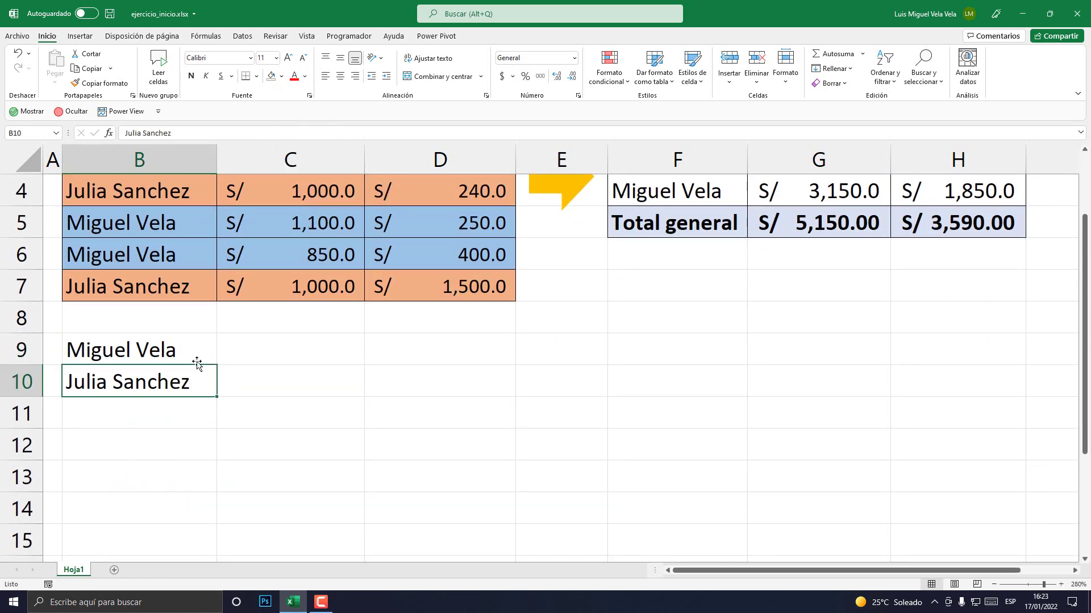
scroll(197, 364, up, 1)
click(257, 491)
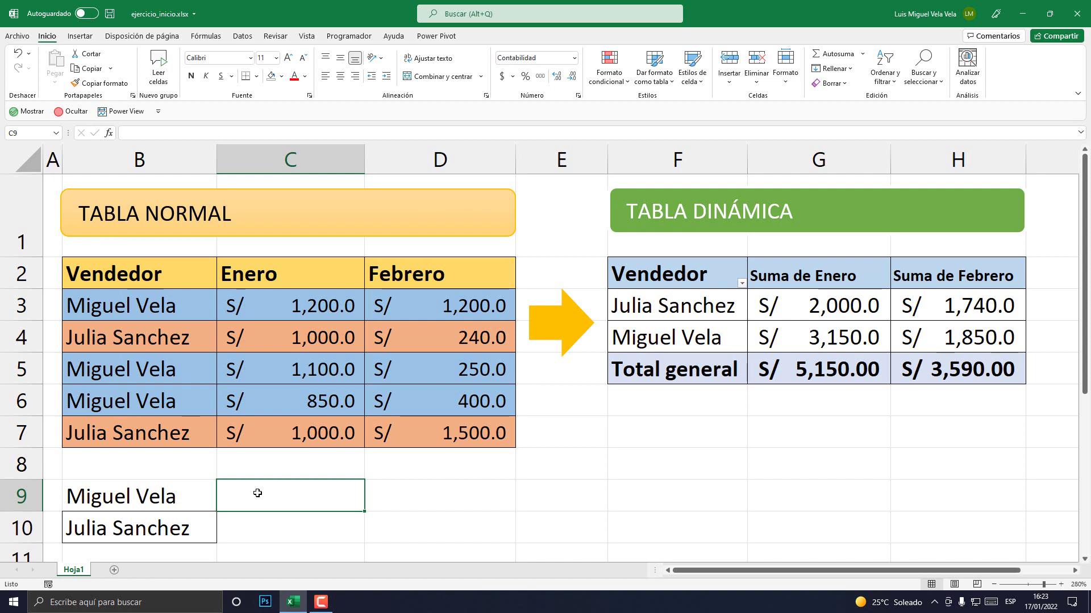
Enter =SUMAR.SI(B3:B7;B9;C3:C7) in C9, returning S/ 3,150.0.
text(=)
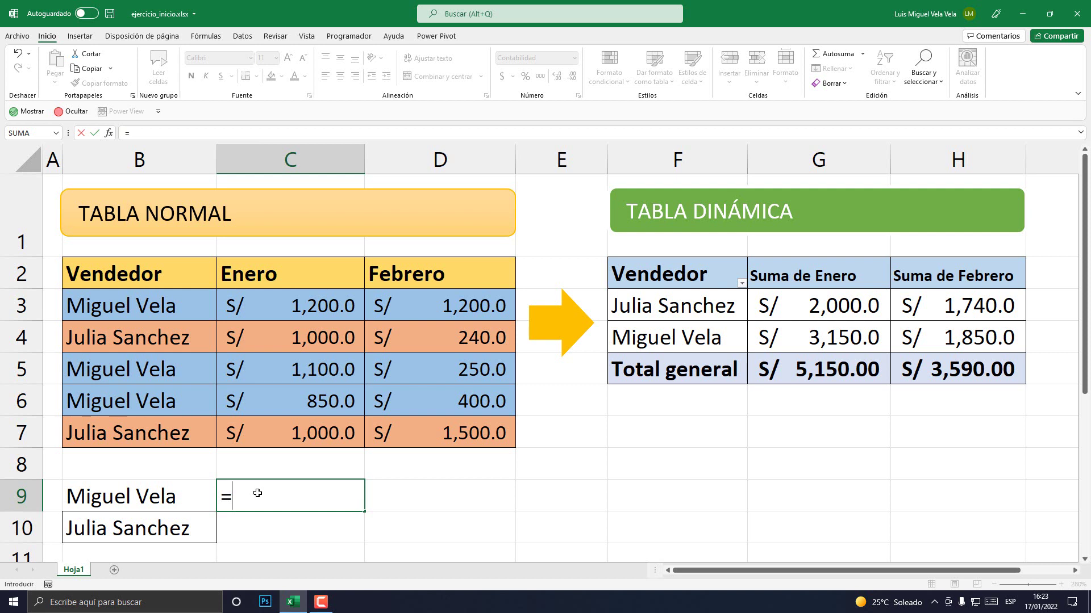
text(SUM)
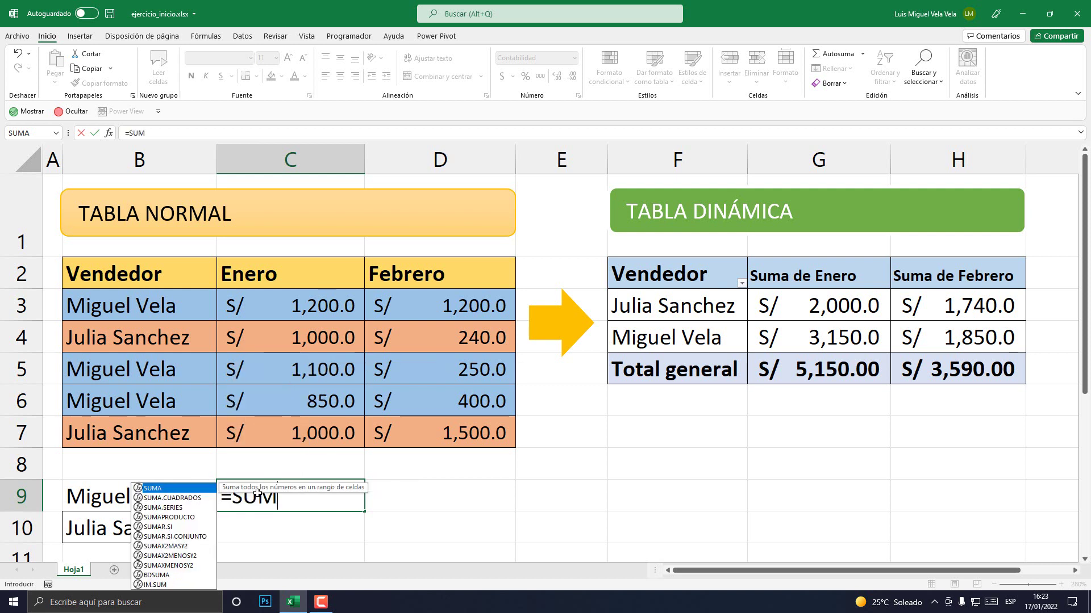
text(AR.SI()
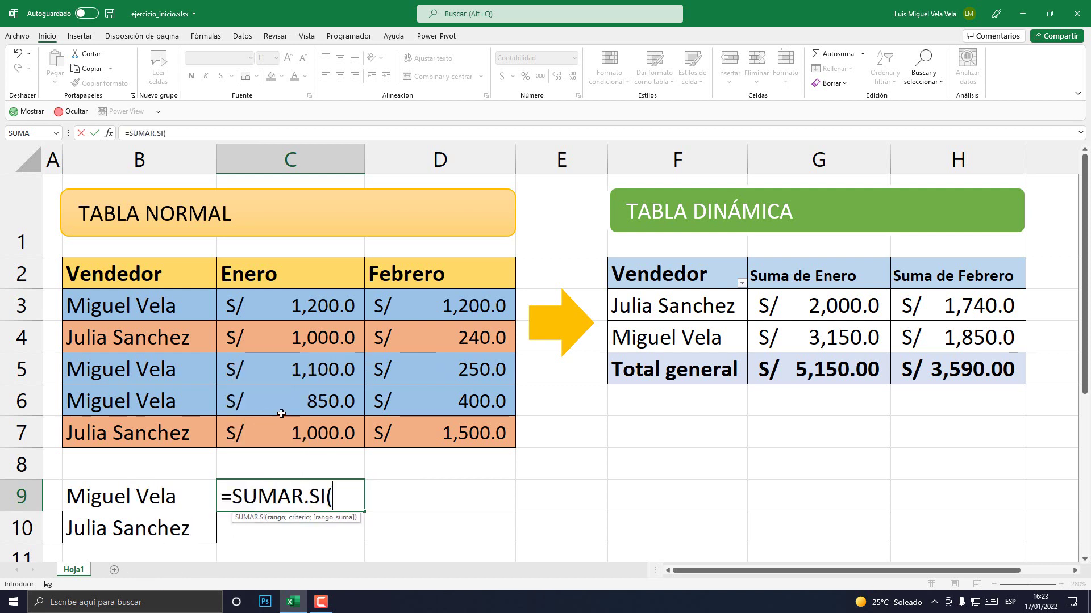
drag(148, 311, 154, 438)
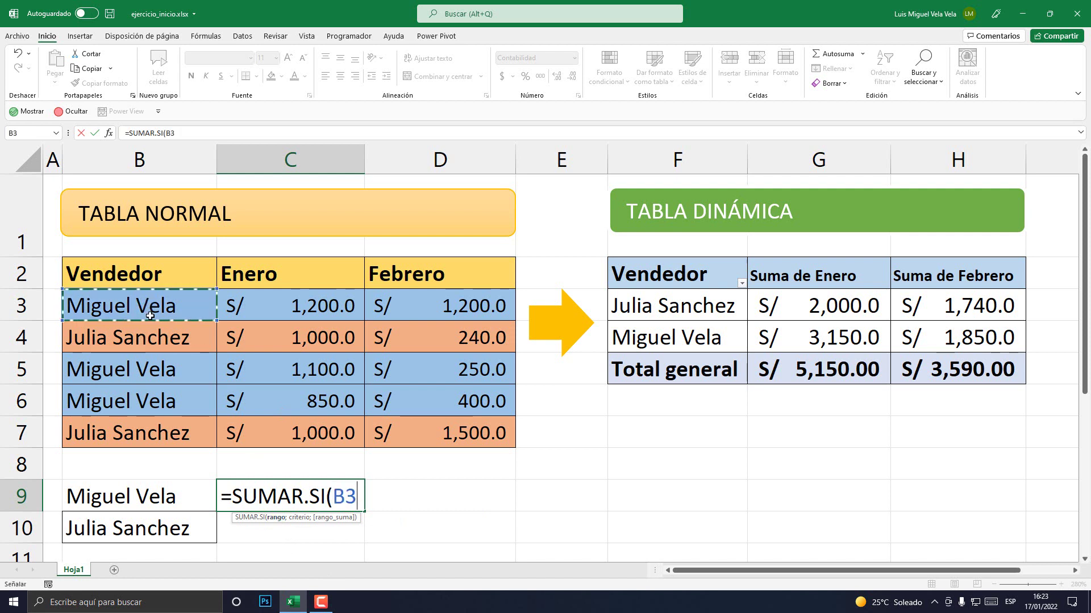
text(;)
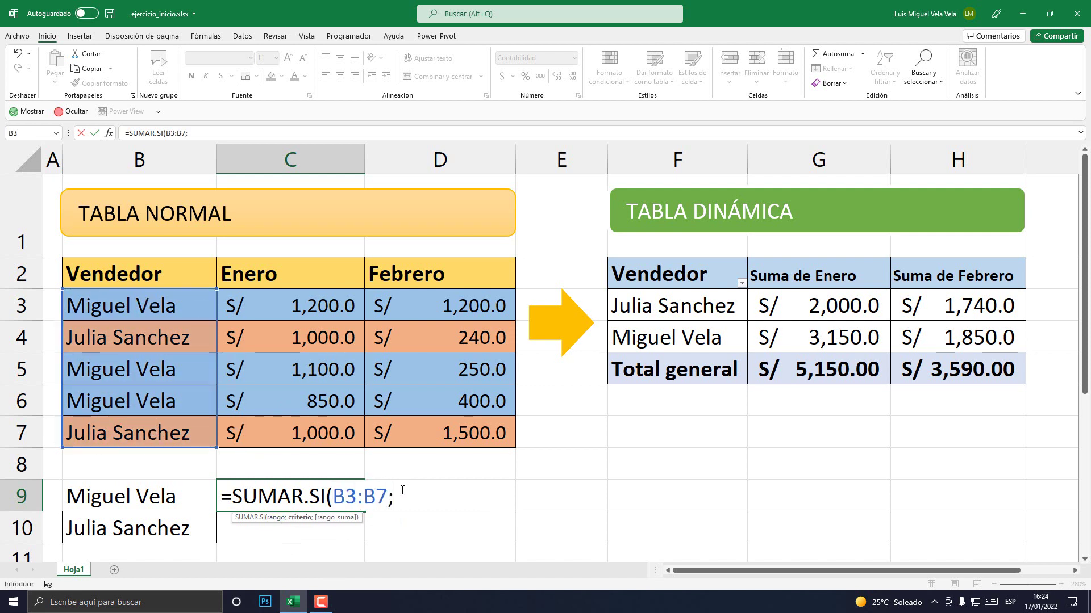
click(154, 498)
text(;)
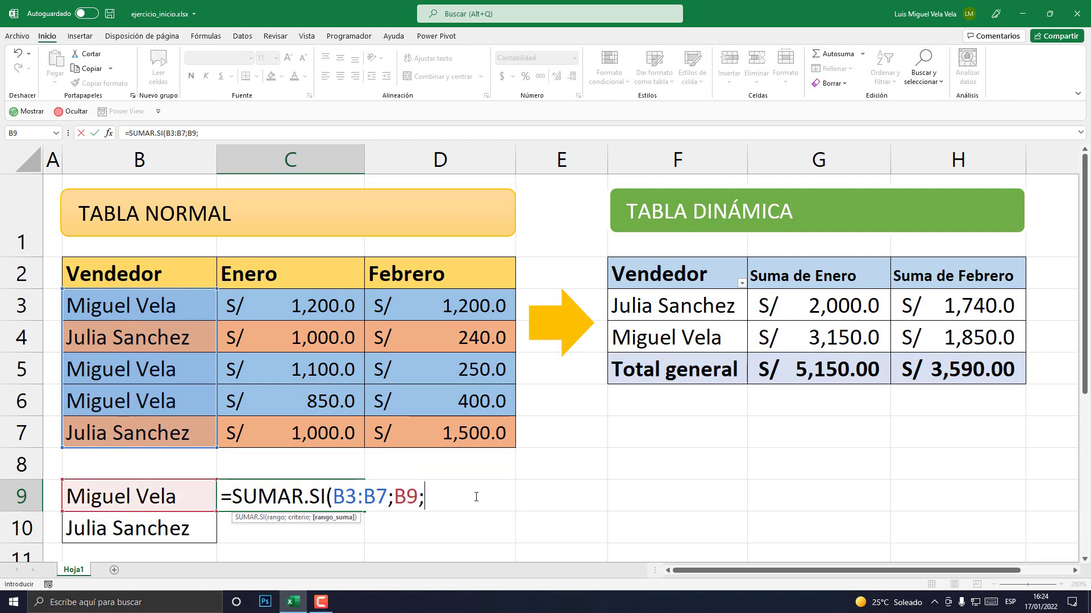
drag(311, 310, 329, 430)
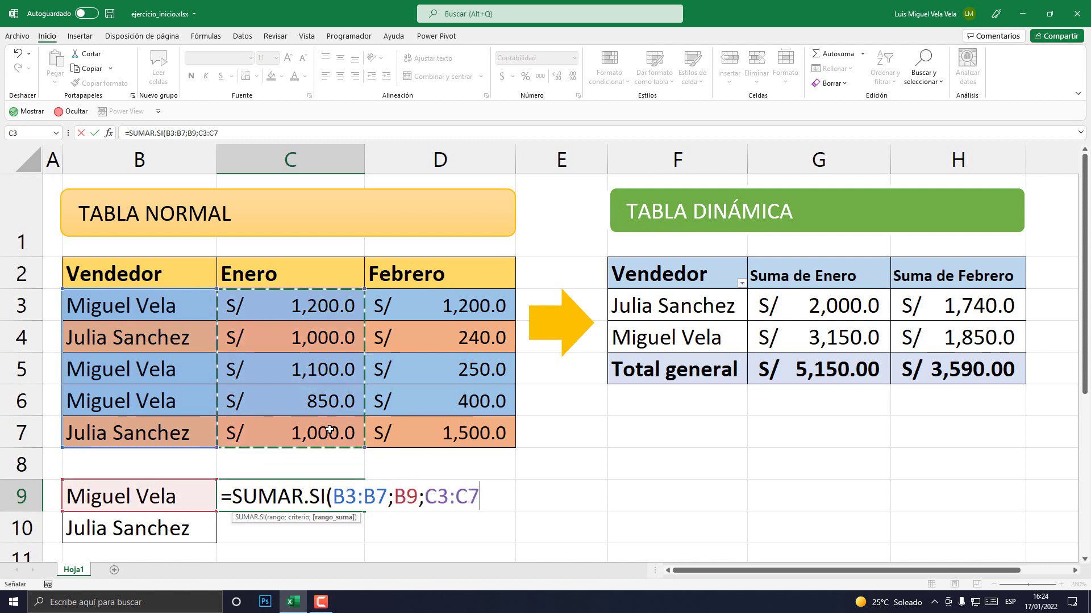
key(Return)
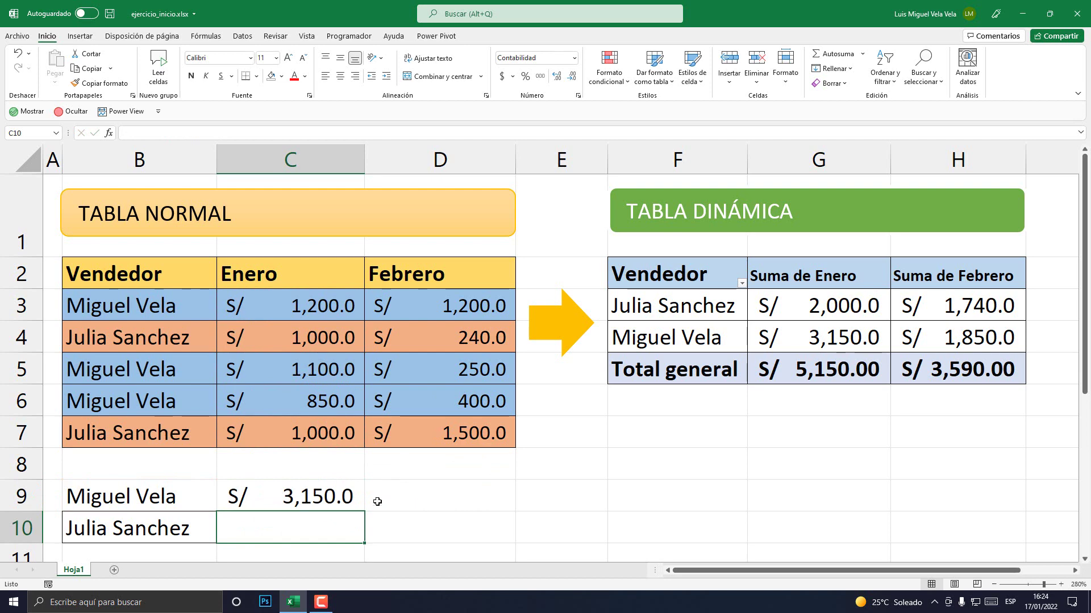
key(Up)
Review the blue seller's January sales and the formula behind the 3,150.0 total.
scroll(366, 505, down, 1)
scroll(364, 497, up, 1)
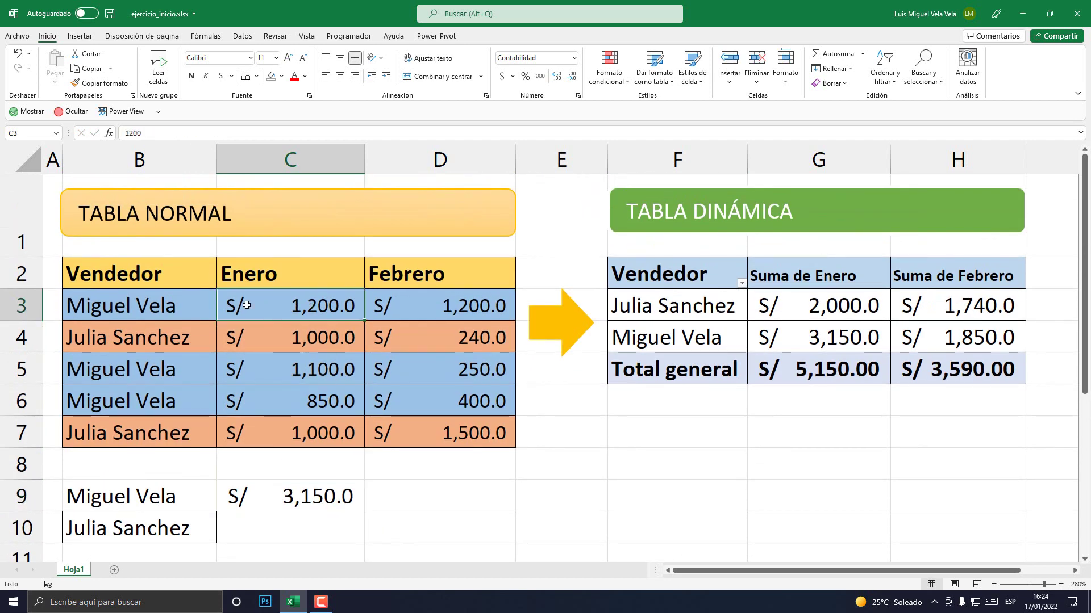
drag(307, 305, 188, 305)
drag(329, 369, 182, 370)
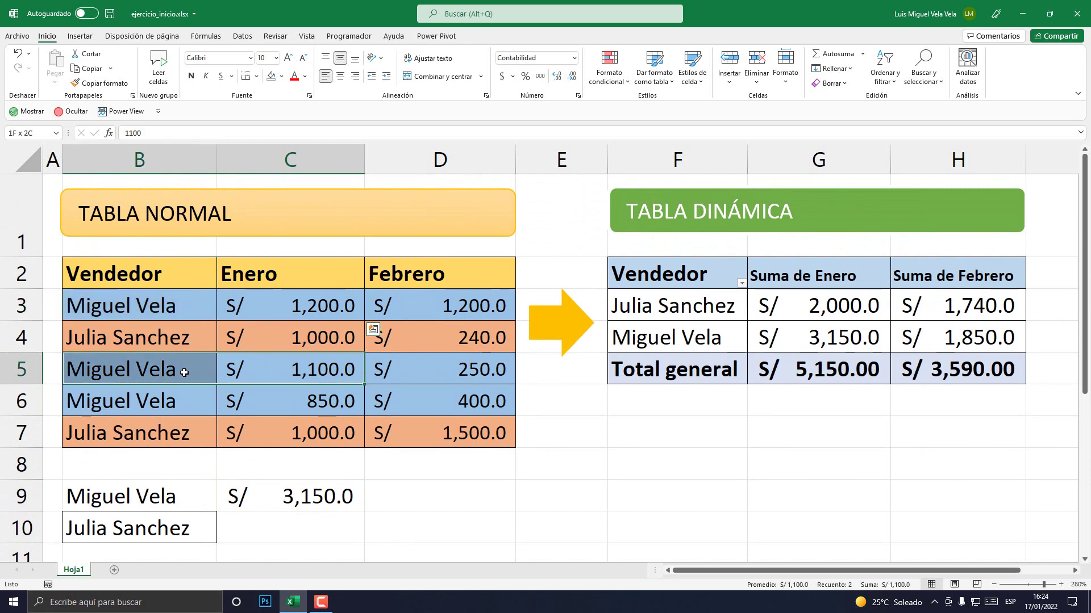
click(301, 395)
drag(302, 395, 220, 397)
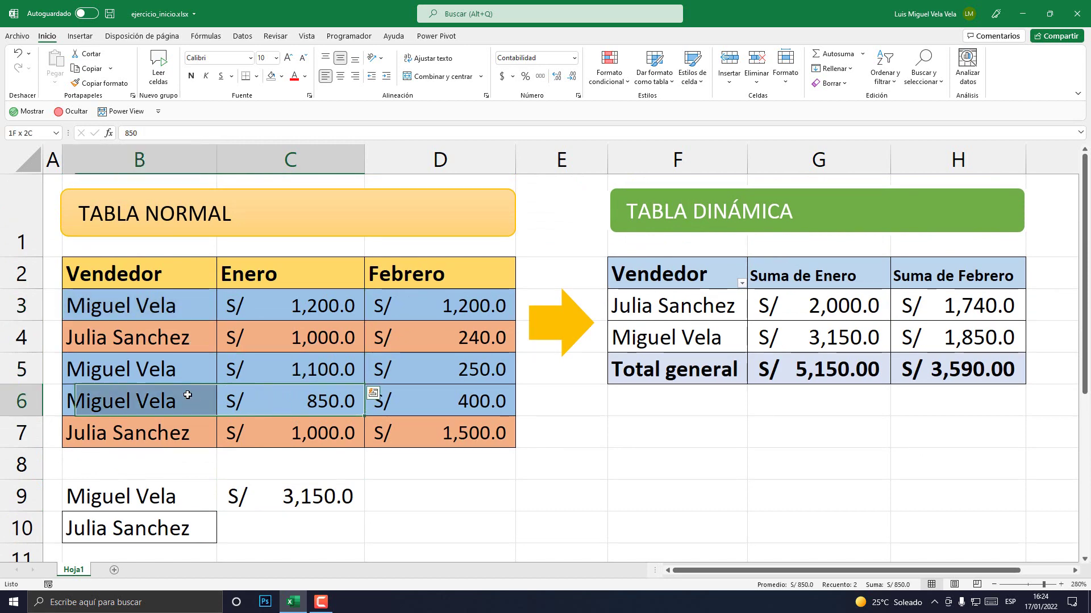
scroll(317, 442, down, 1)
scroll(317, 442, down, 1)
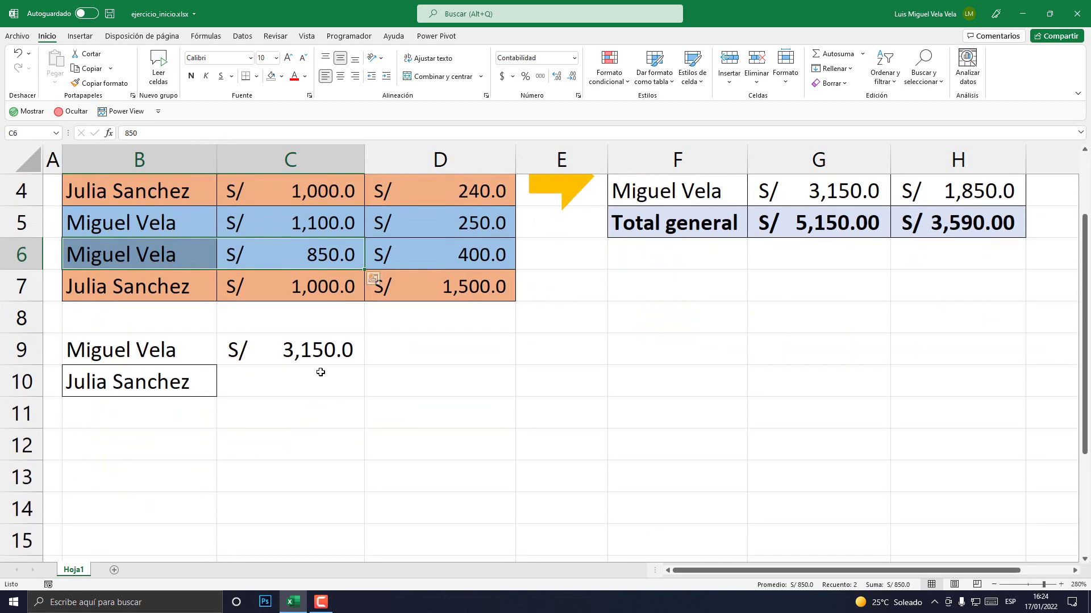
click(321, 357)
scroll(309, 446, up, 1)
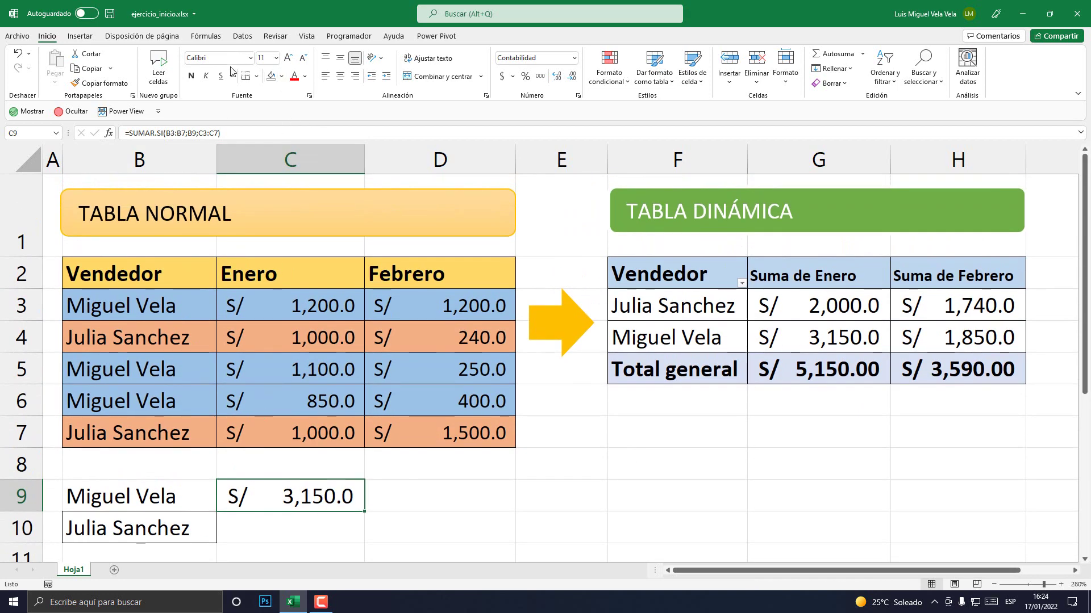
click(257, 82)
key(Escape)
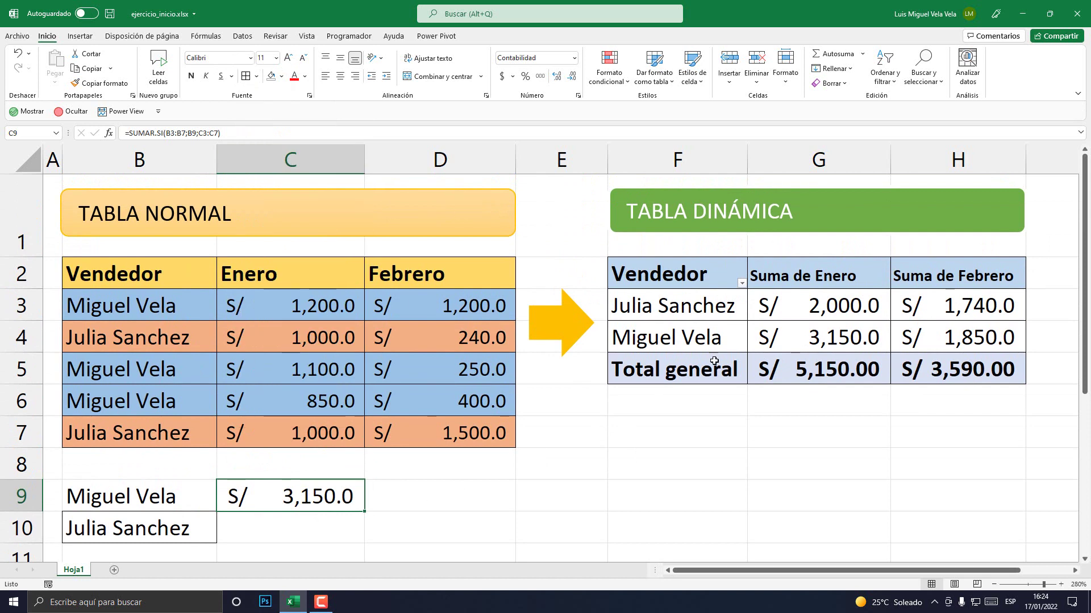
Shade the pivot table's 3,150.0 January total light gold.
click(813, 329)
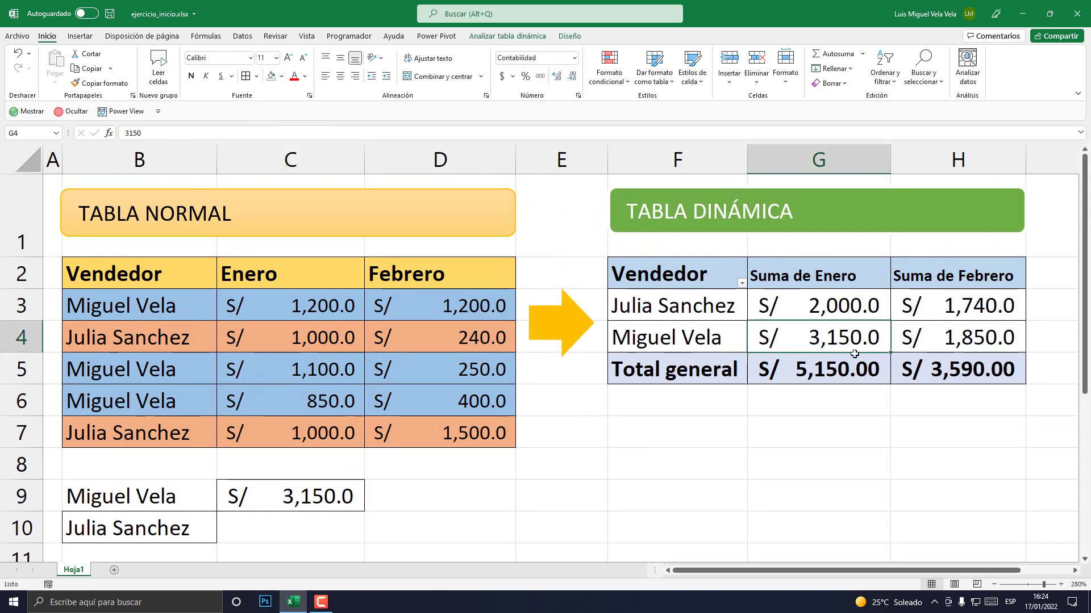
click(281, 76)
click(337, 134)
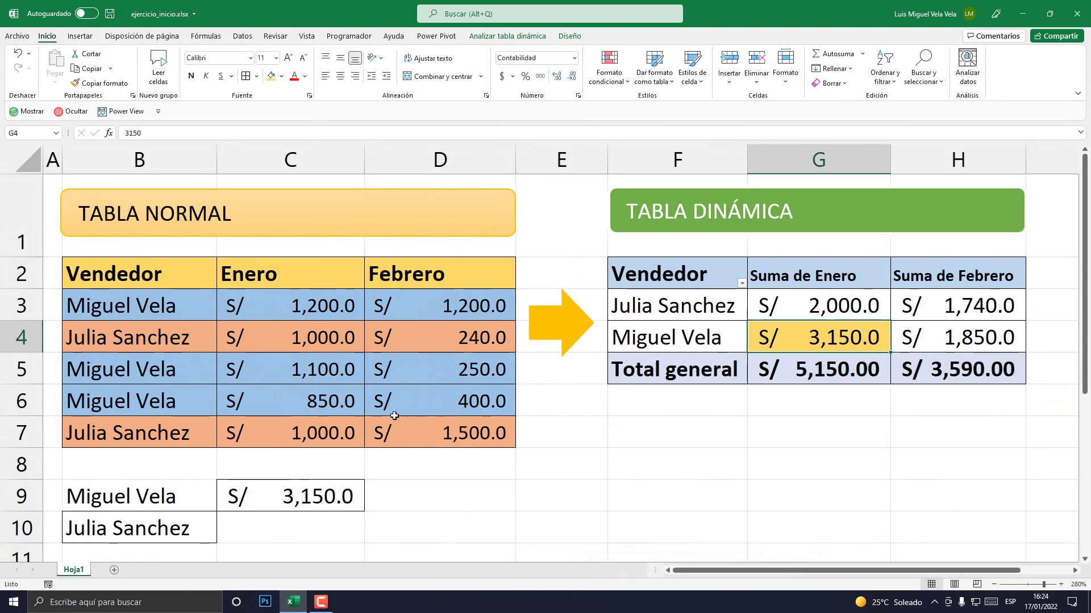
click(322, 530)
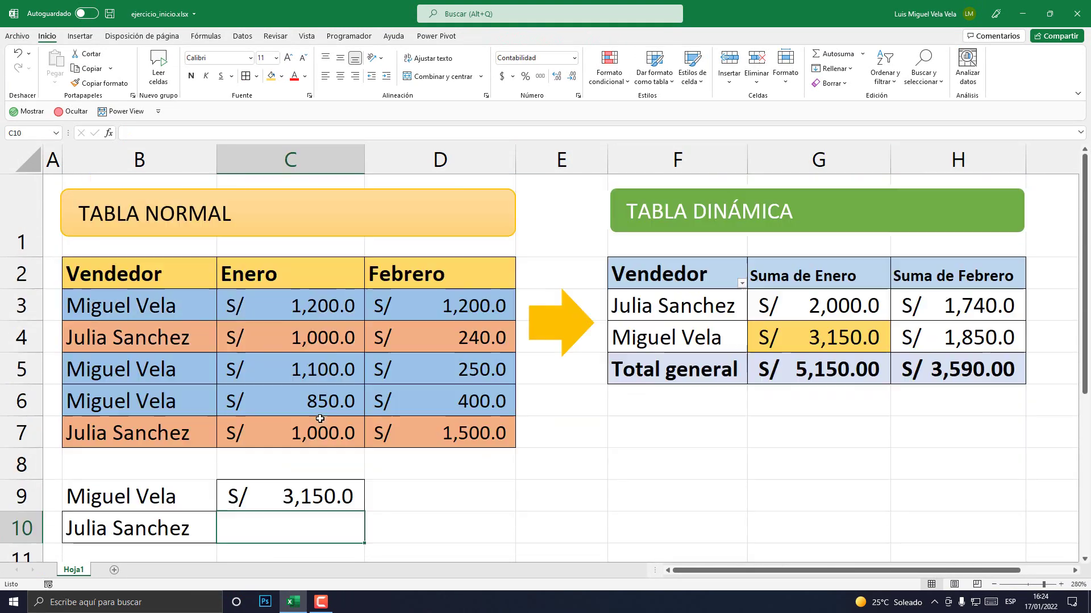
Enter =SUMAR.SI(B3:B7;B10;C3:C7) in C10, giving the orange seller S/ 2,000.00.
text(=SU)
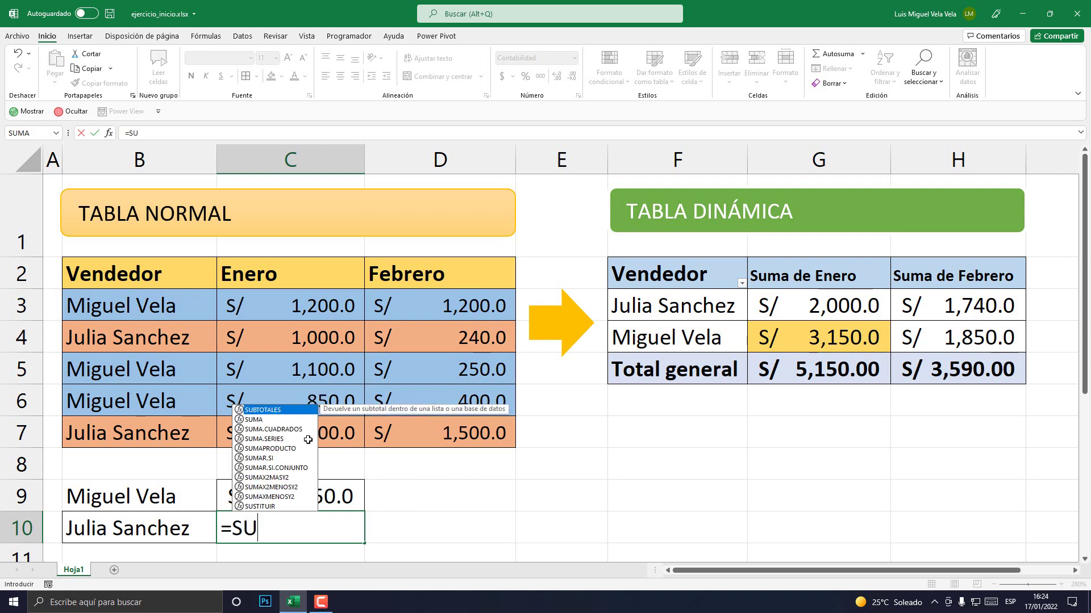
text(MAR.SI()
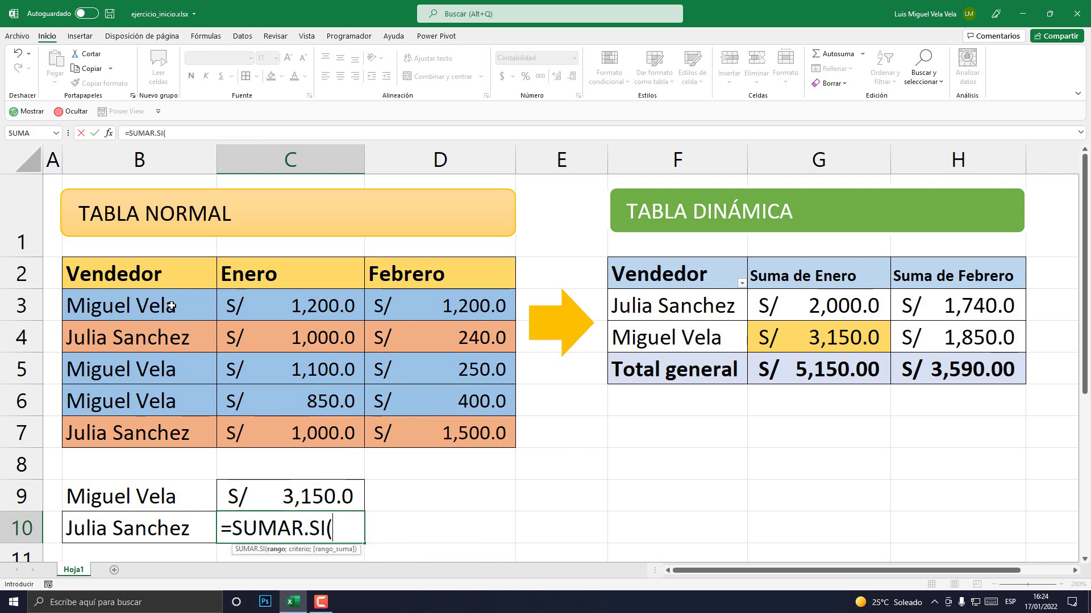
drag(172, 306, 167, 426)
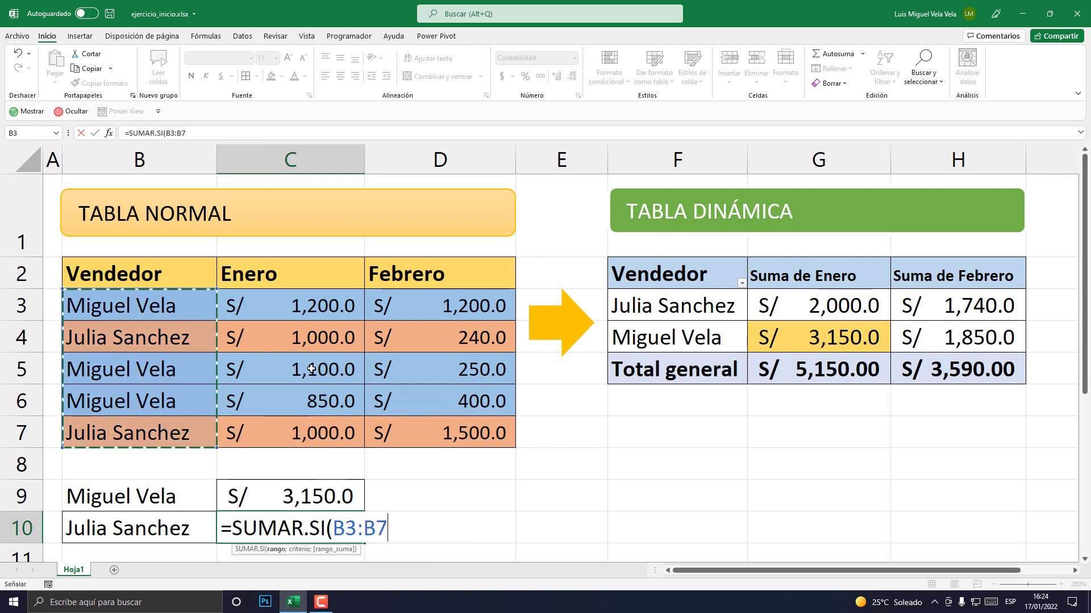
text(;)
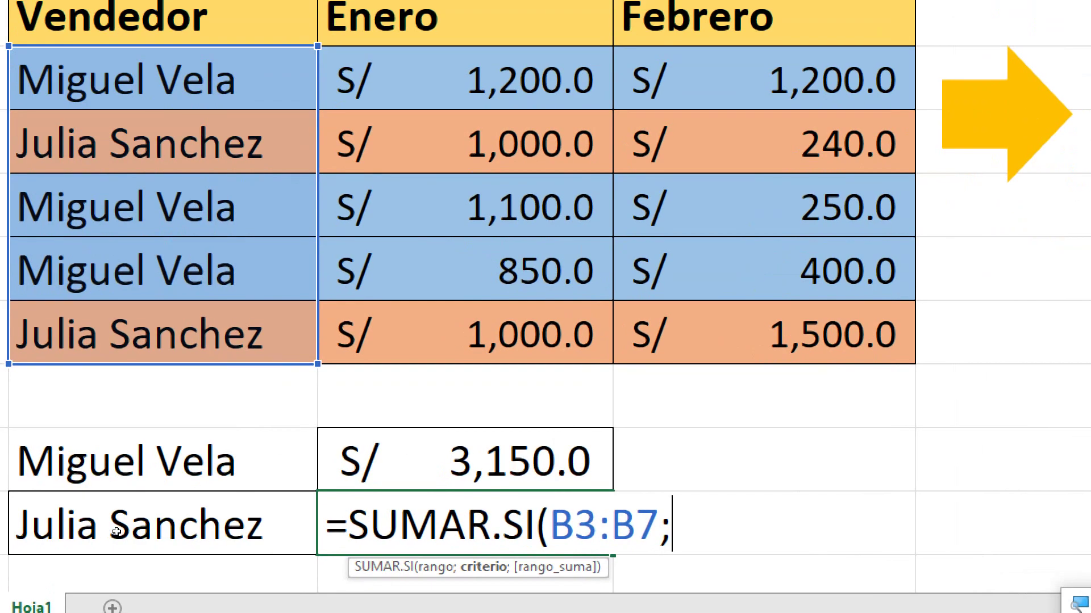
click(121, 532)
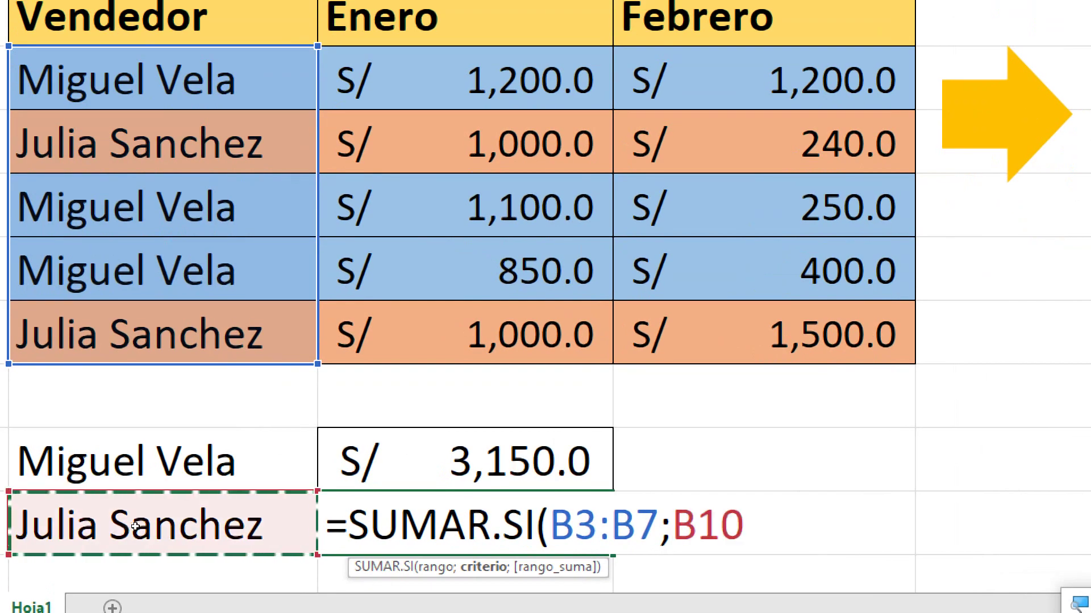
text(;)
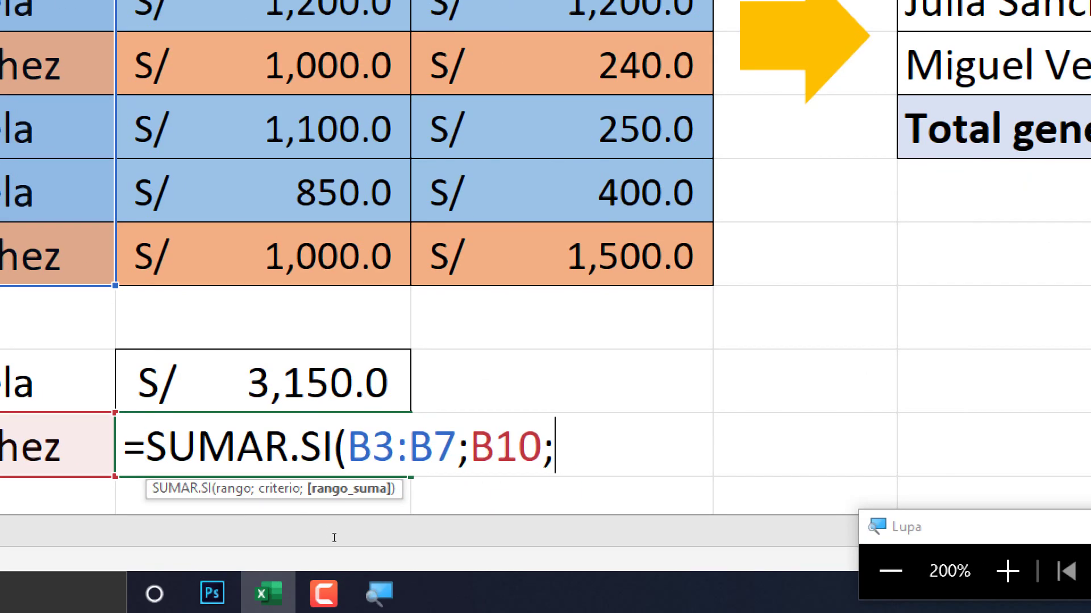
key(super+Escape)
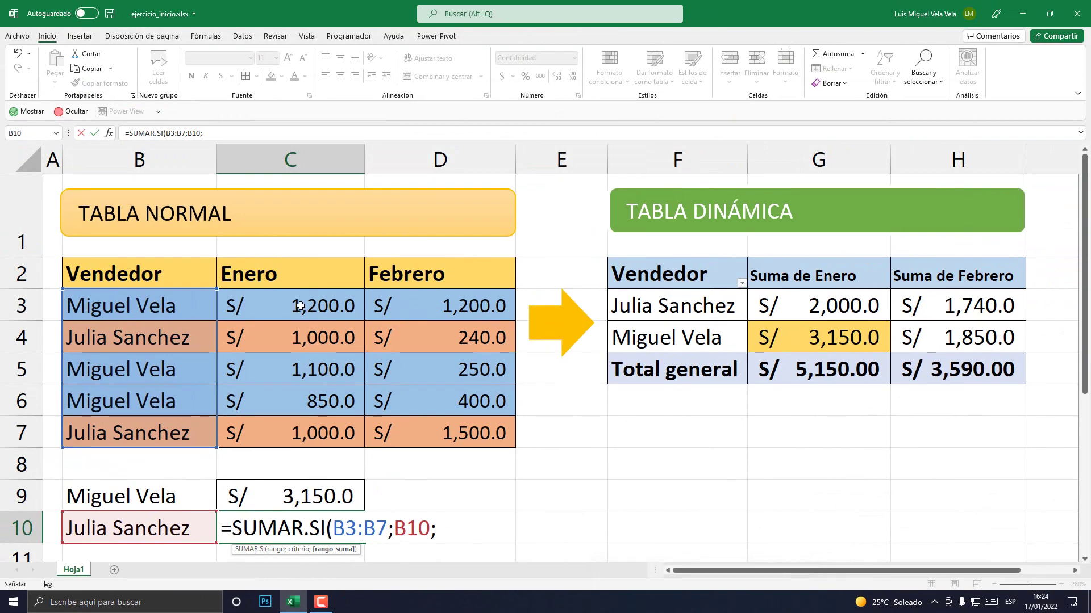
drag(300, 307, 295, 434)
key(Right)
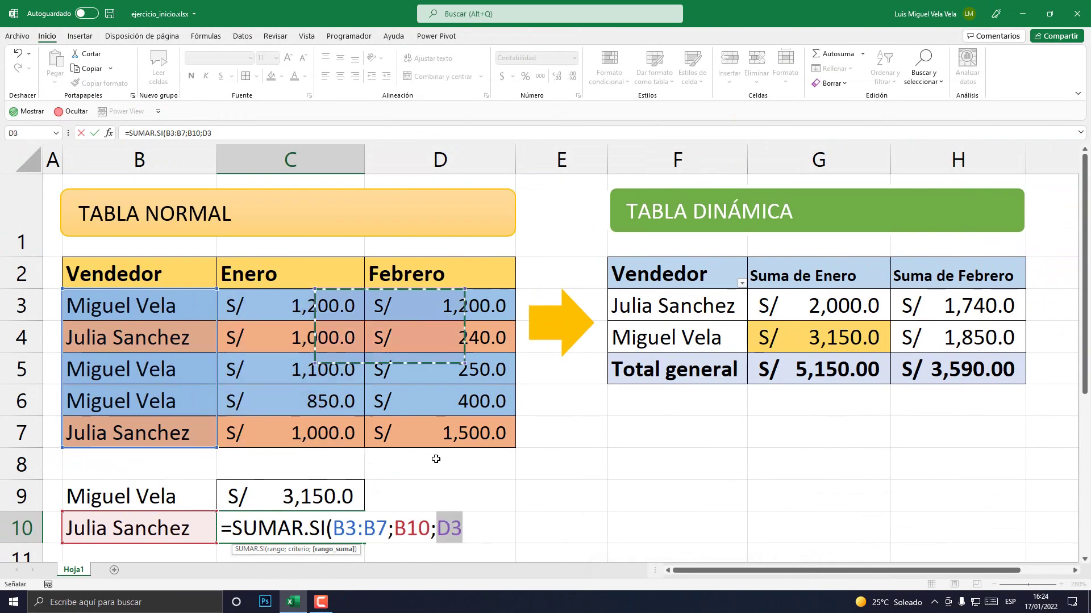
drag(318, 307, 316, 416)
text())
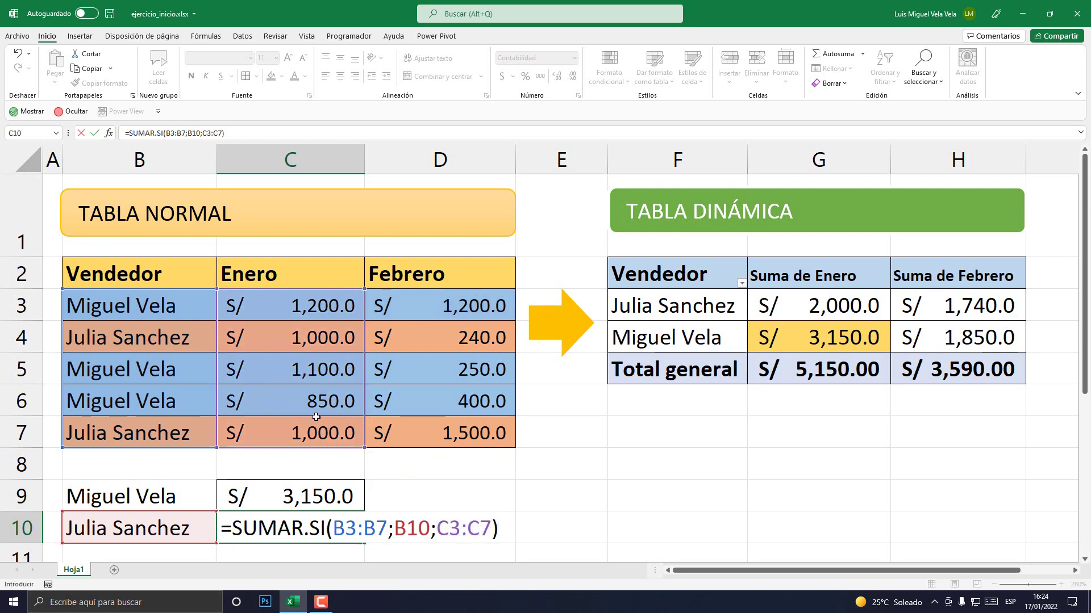
key(Return)
click(317, 442)
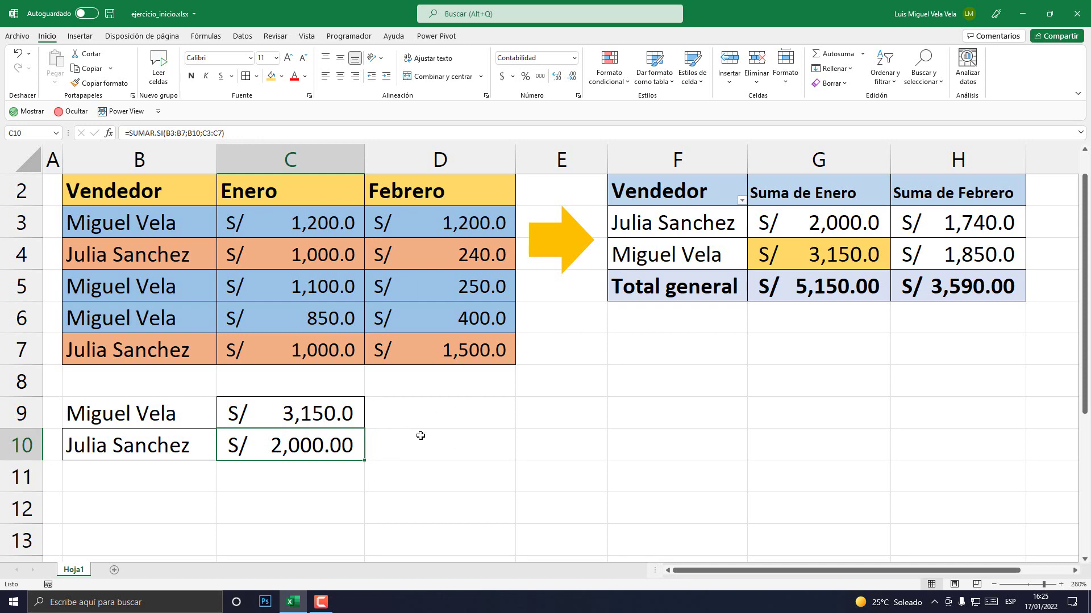
Compare the pivot's 2,000.0 total and inspect the C9 and C10 formulas without changing them.
scroll(421, 435, up, 1)
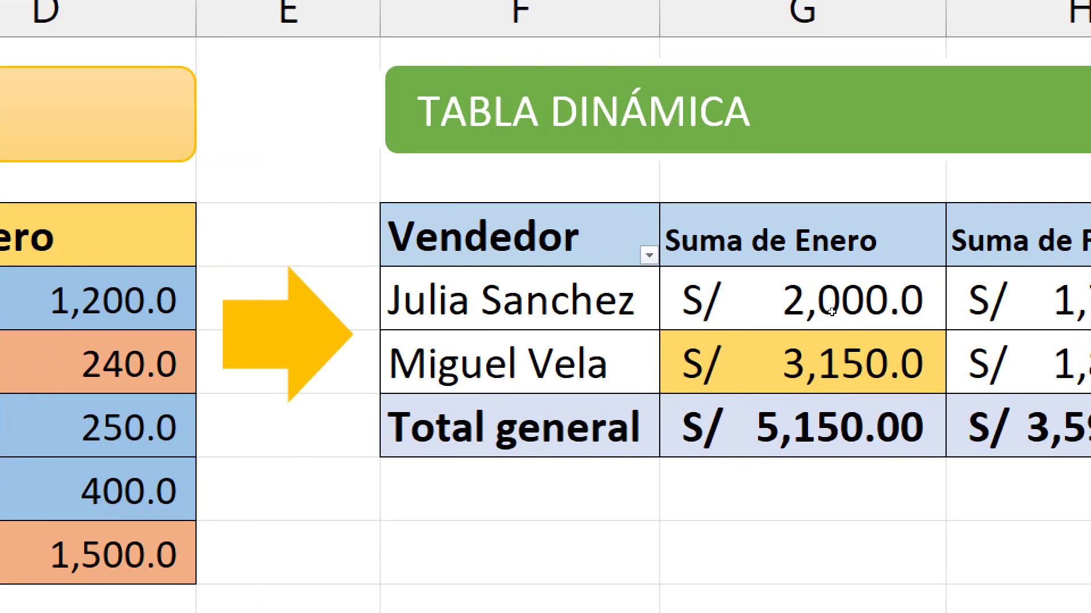
click(850, 308)
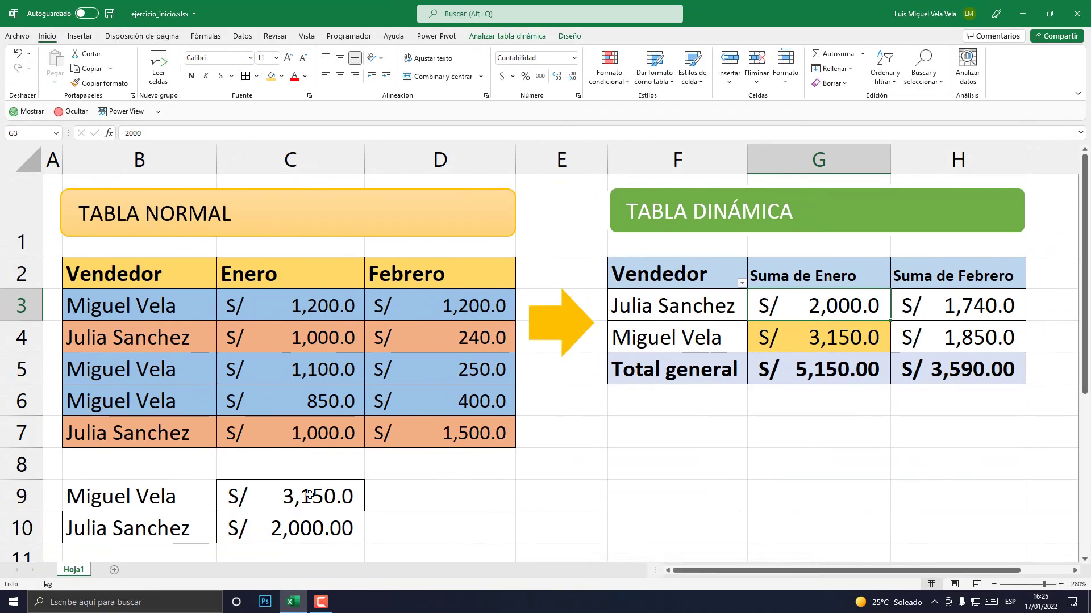
click(310, 494)
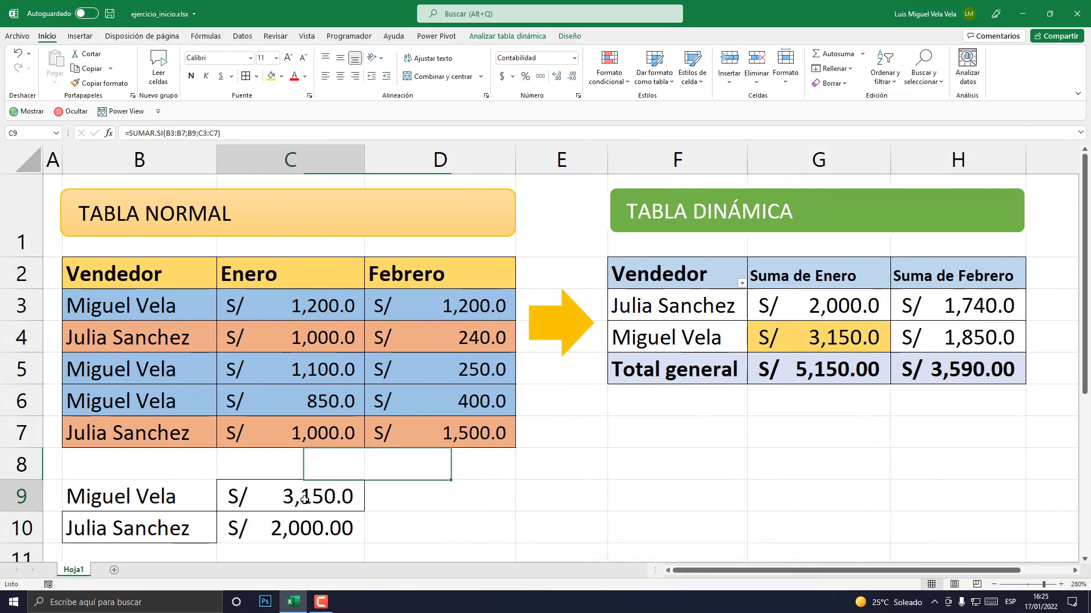
double_click(310, 494)
drag(485, 496, 219, 491)
key(Return)
double_click(286, 517)
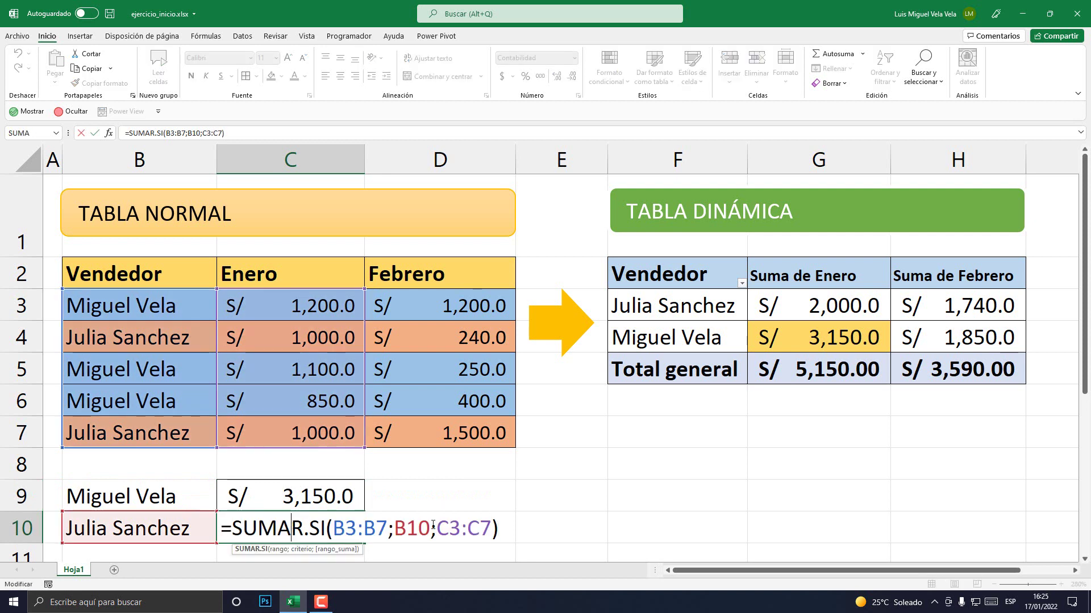
key(ctrl+Return)
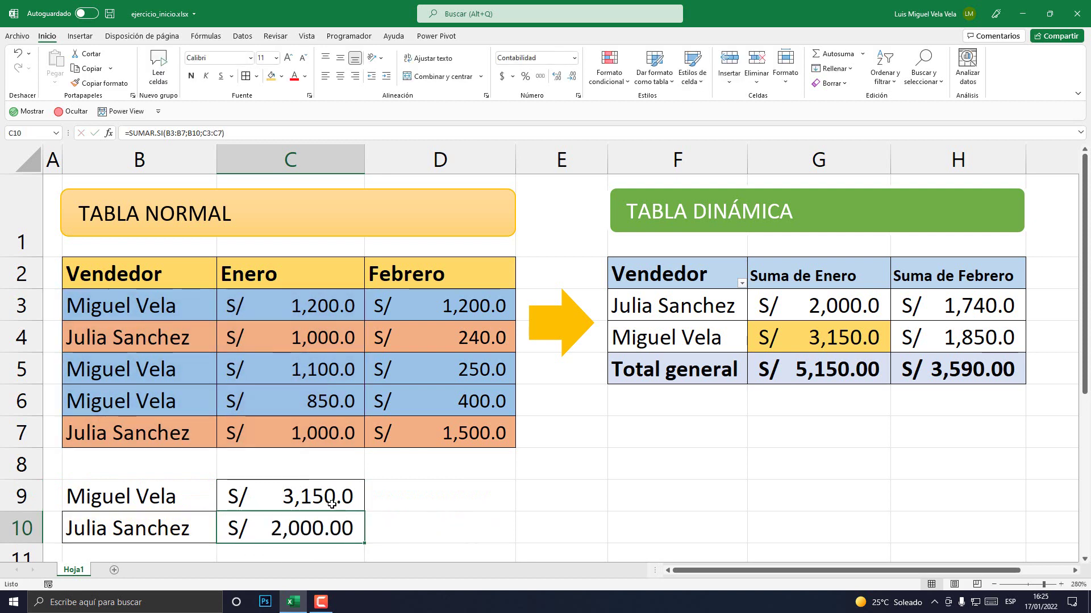
Select the whole sales table B2:D7.
click(539, 490)
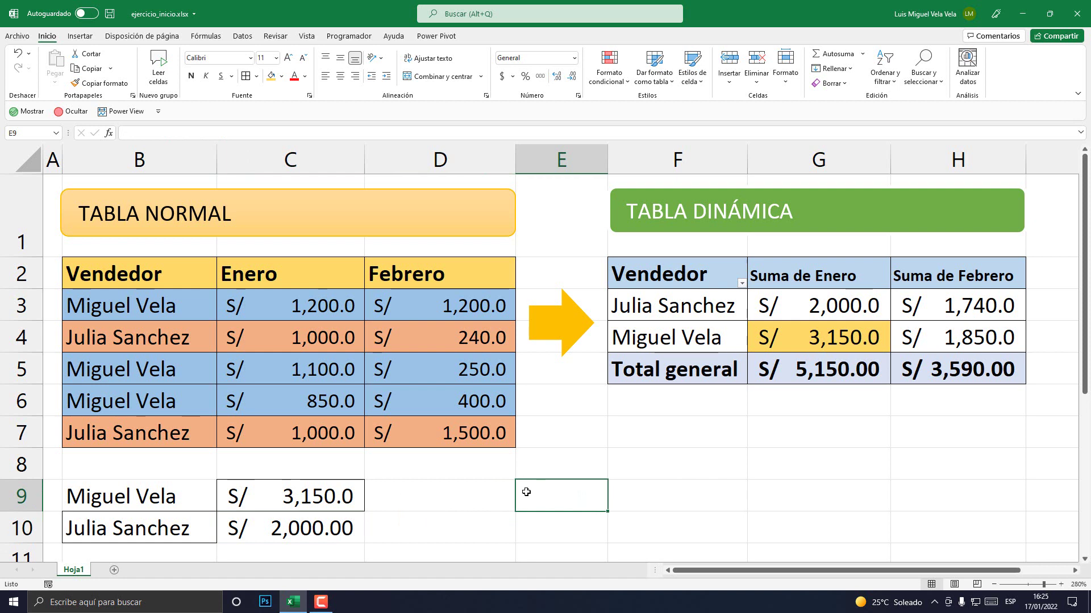
click(623, 492)
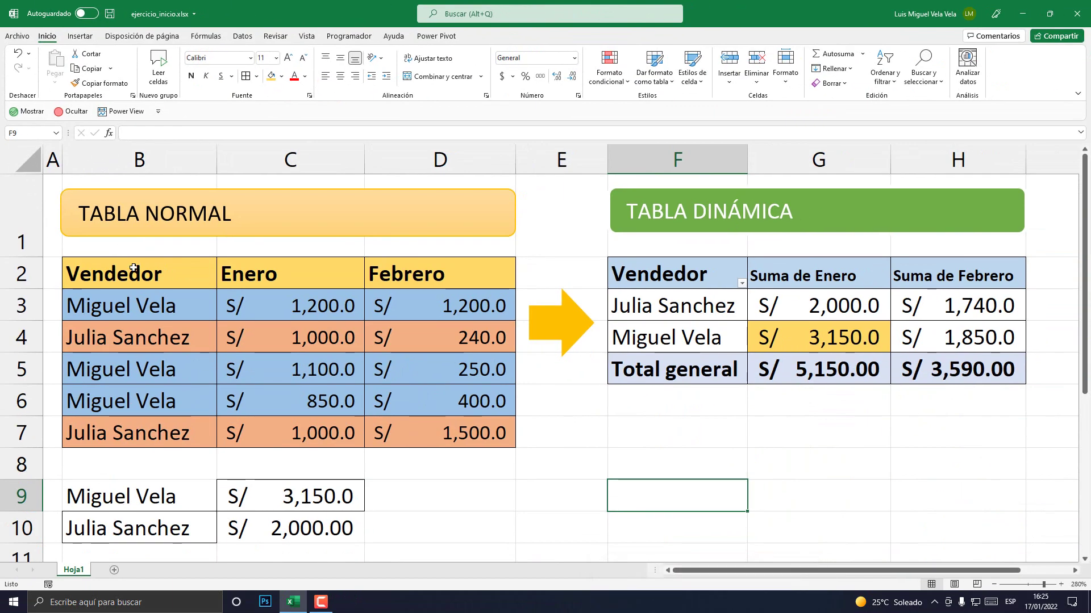
drag(136, 274, 435, 419)
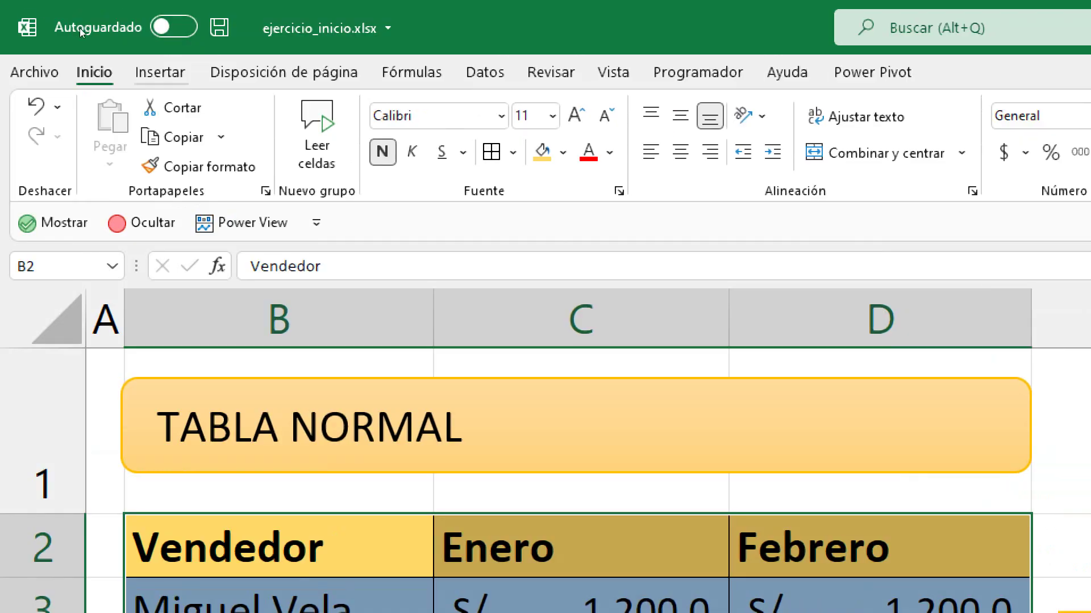
Insert a pivot table from B2:D7 on the existing sheet at cell F8.
click(83, 36)
click(53, 119)
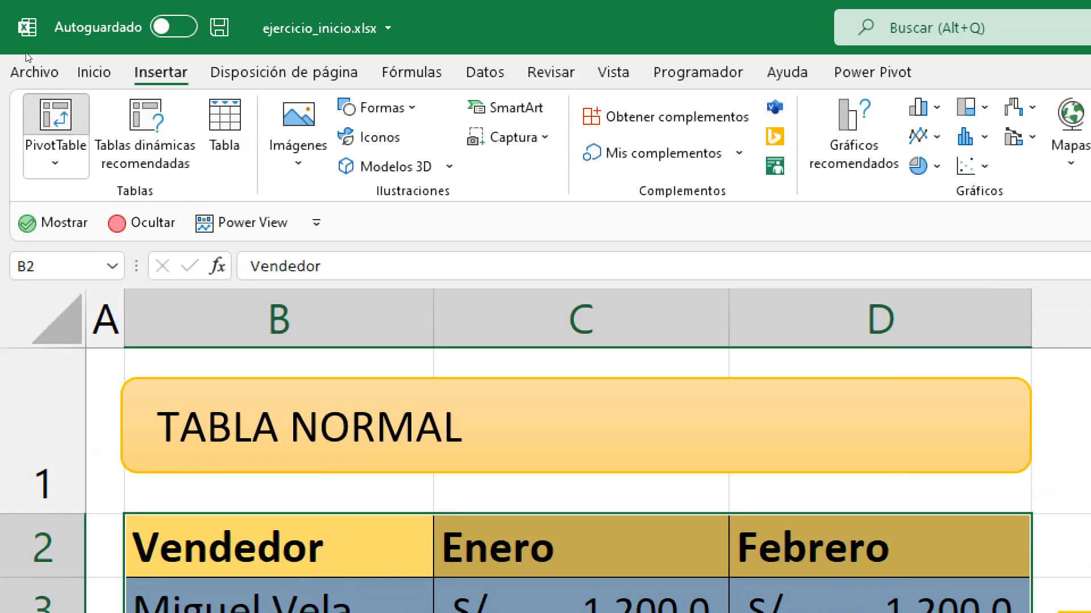
key(super+Escape)
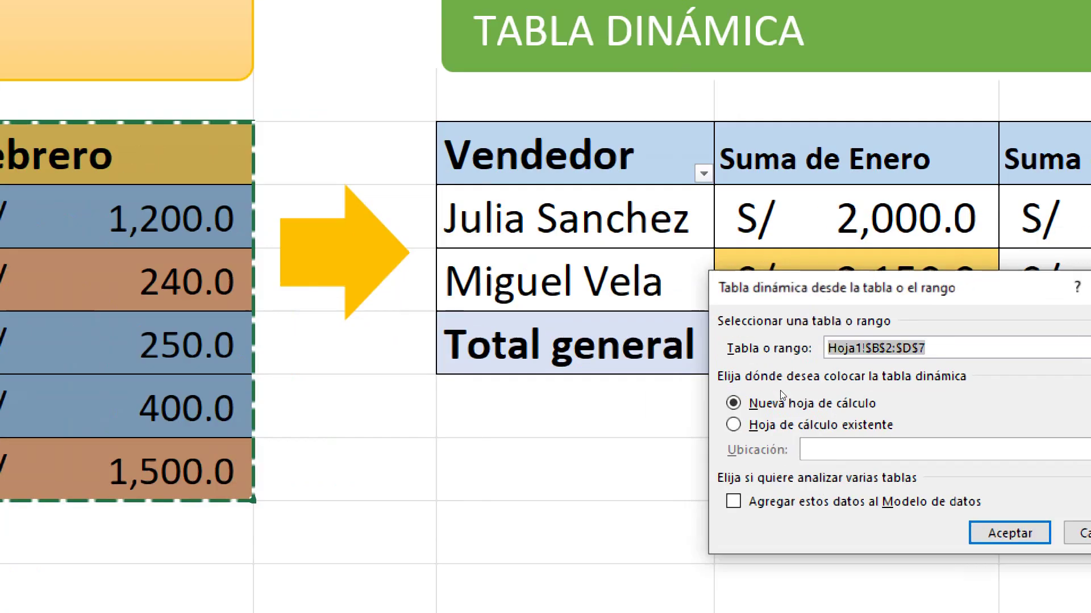
click(787, 410)
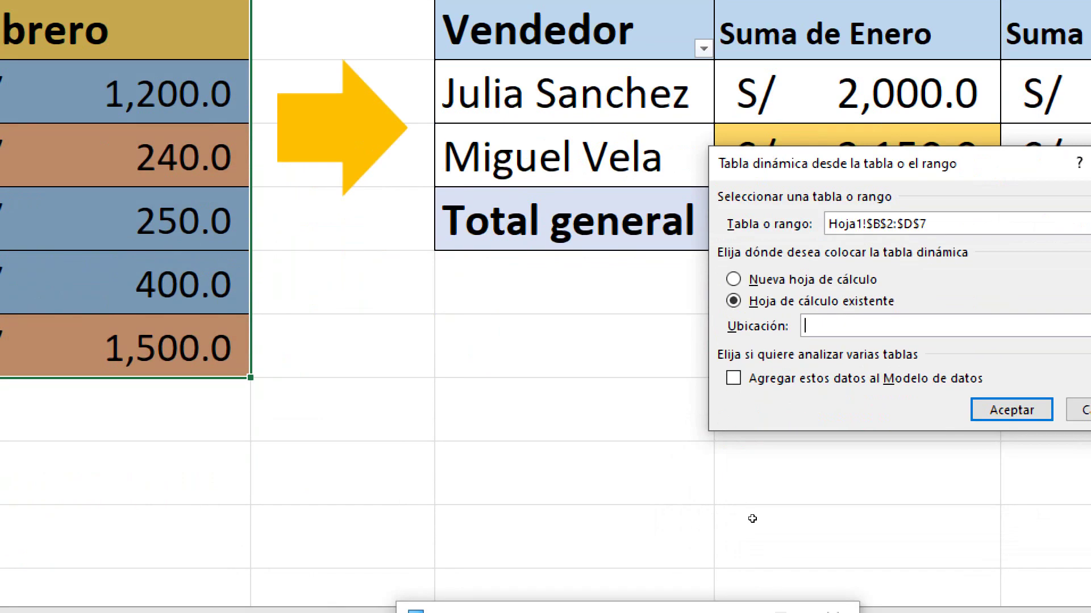
click(650, 437)
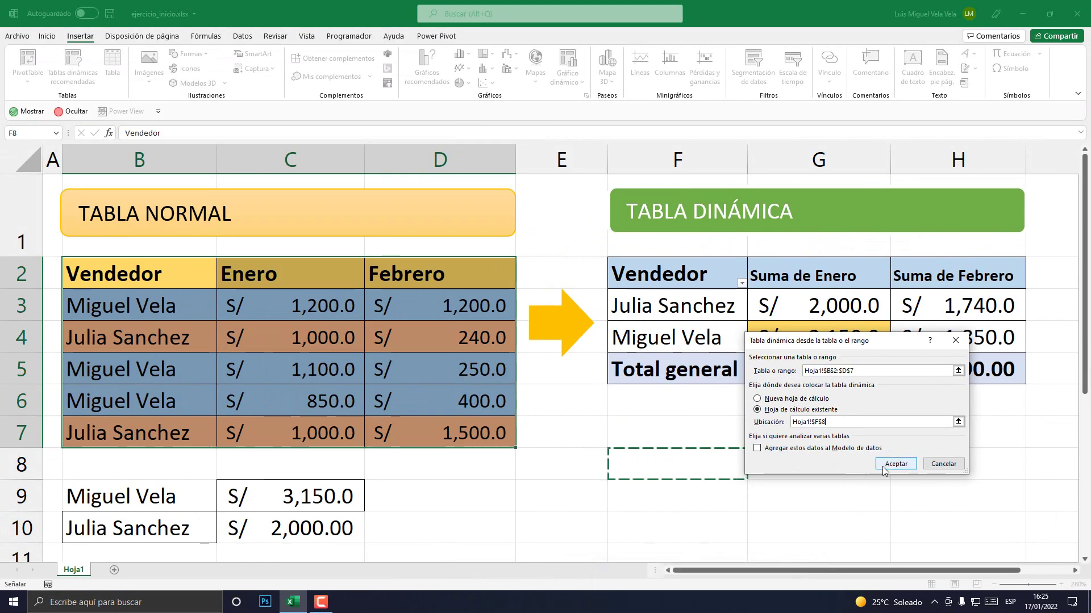
click(901, 467)
Add Vendedor to Filas and Enero to Valores, showing totals 2000, 3150 and 5150.
scroll(794, 458, down, 3)
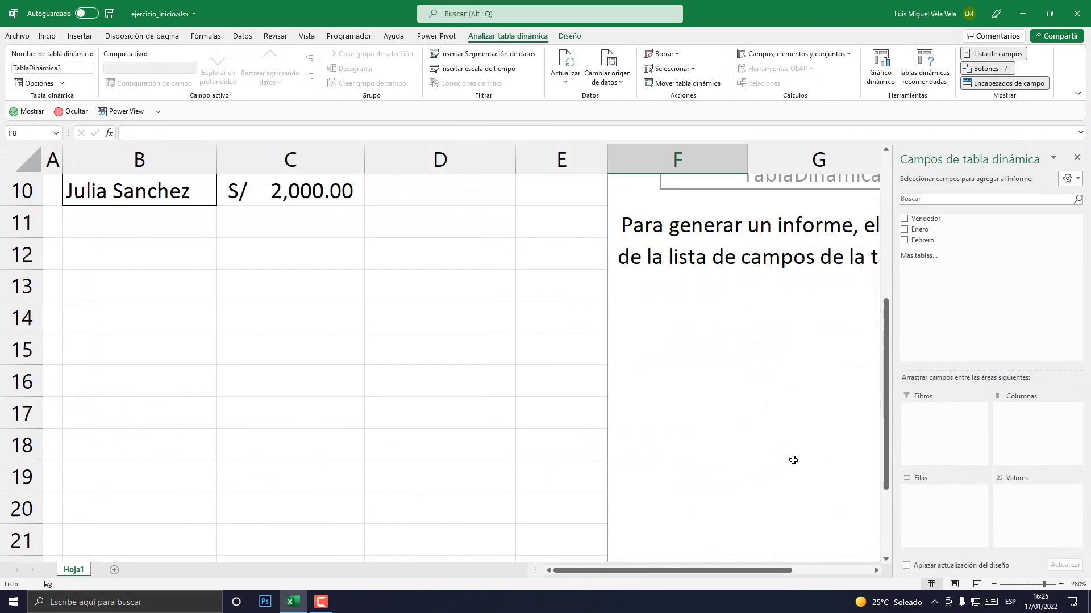
scroll(795, 449, up, 1)
scroll(787, 444, up, 1)
scroll(781, 443, up, 2)
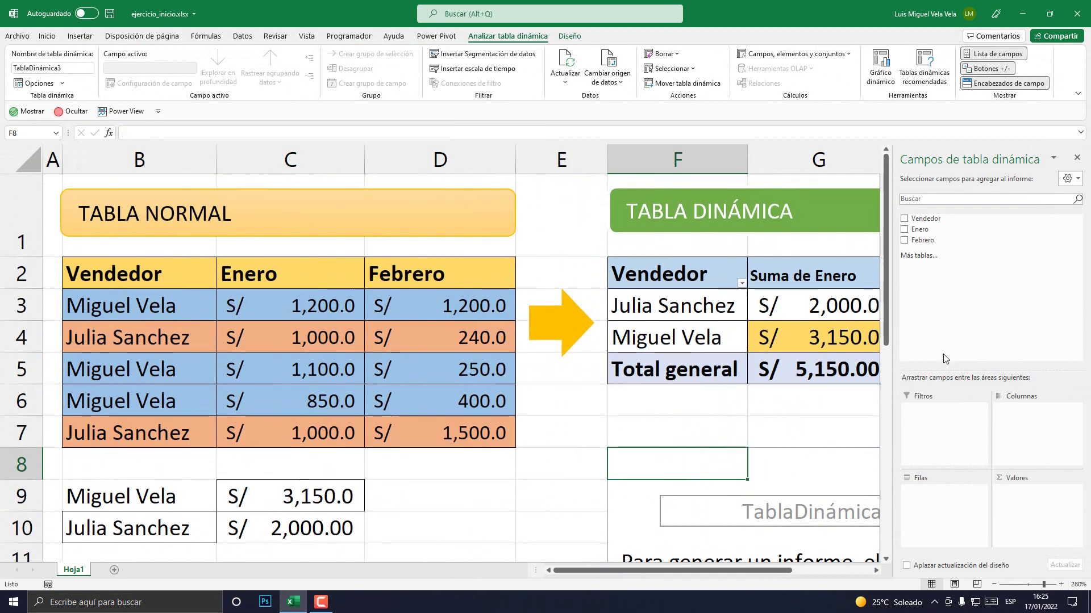
drag(925, 219, 937, 497)
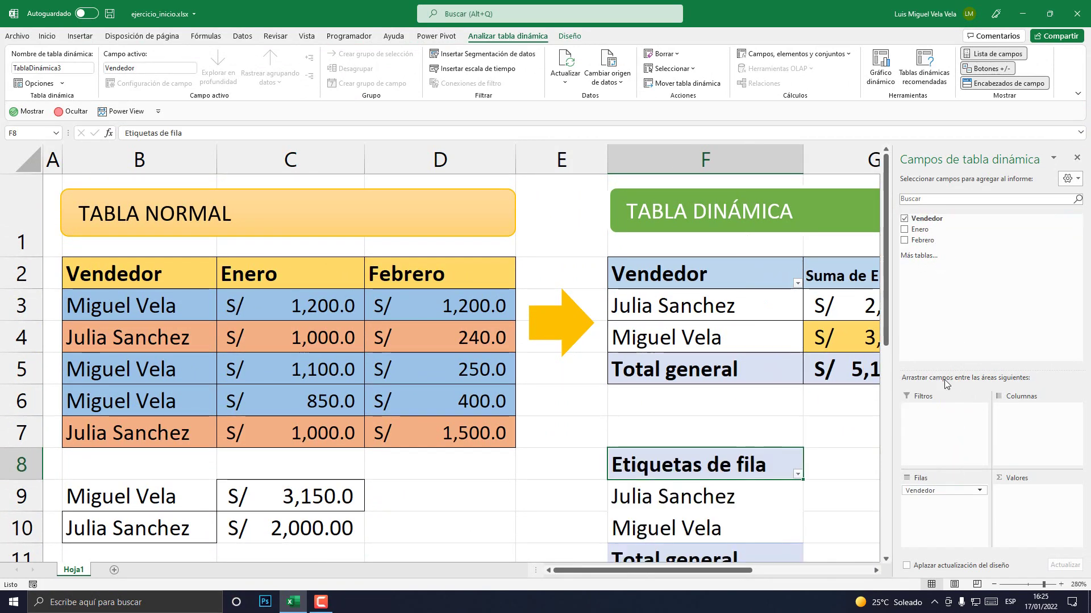
drag(921, 229, 1039, 506)
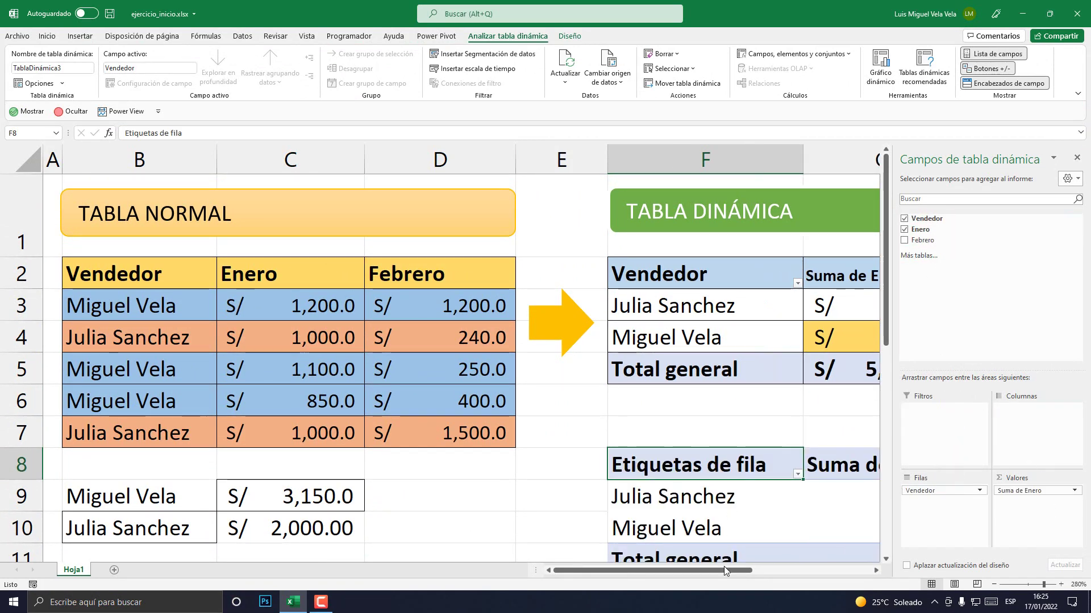
drag(724, 569, 727, 572)
click(1076, 158)
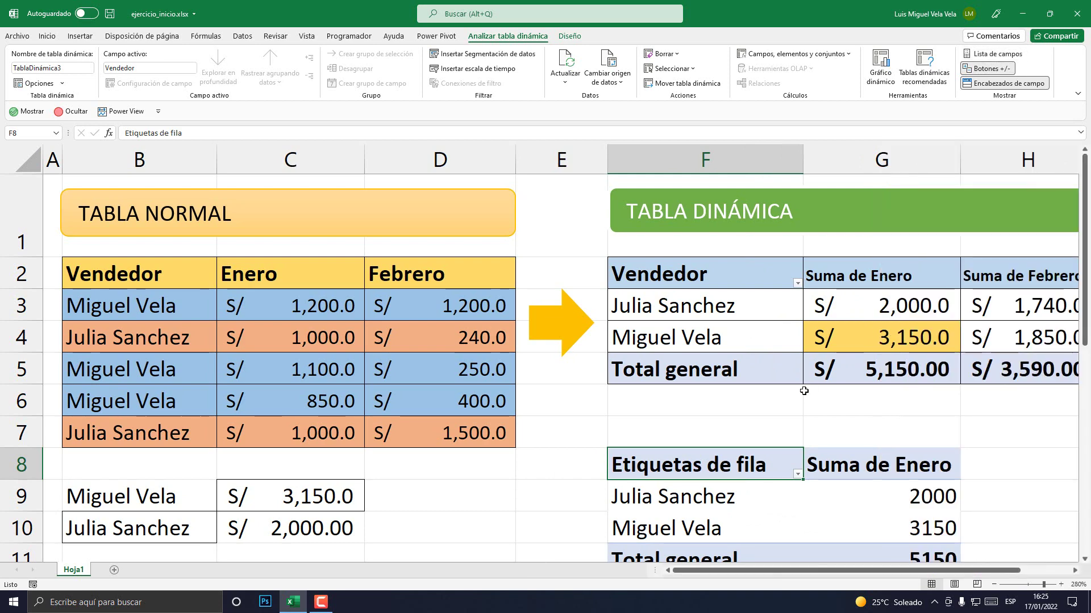
scroll(789, 413, down, 1)
Fill yellow the row 10 seller name and SUMAR.SI total, and the matching pivot row 9.
click(317, 357)
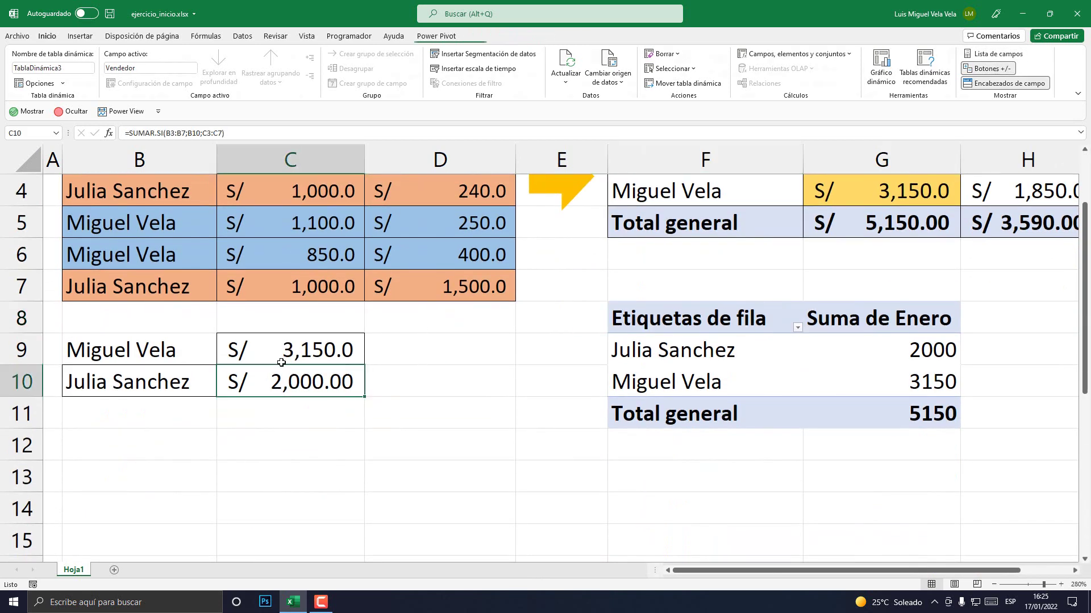
drag(182, 382, 306, 382)
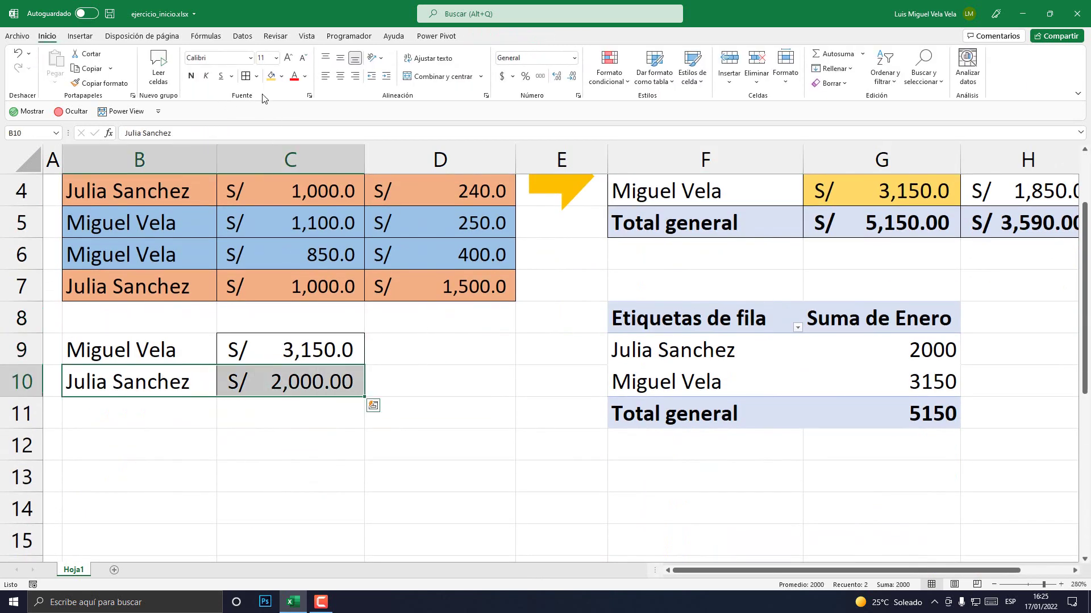
click(271, 75)
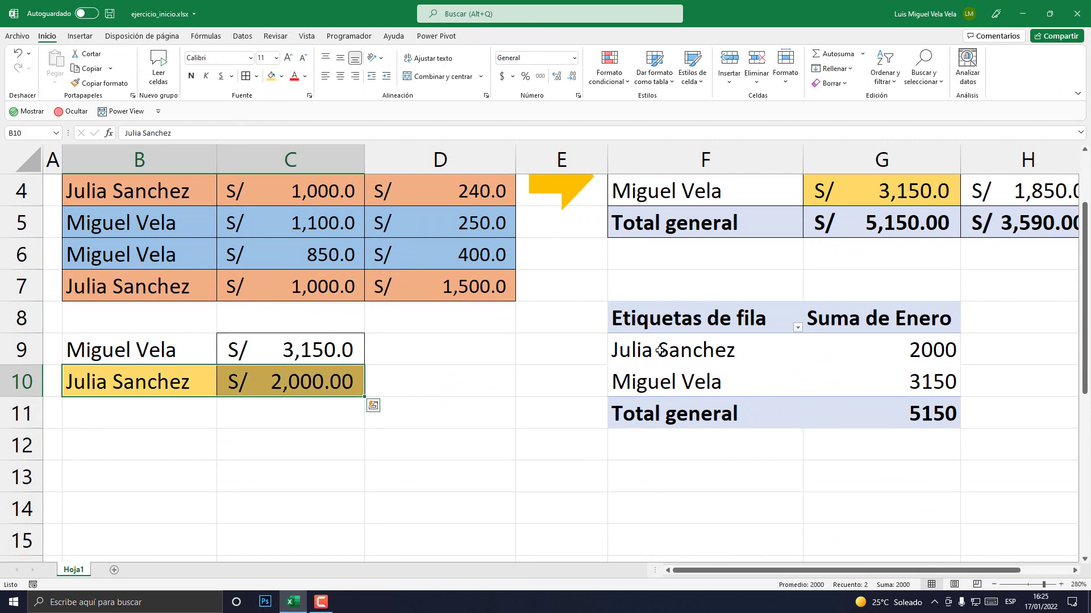
drag(660, 350, 856, 348)
click(271, 75)
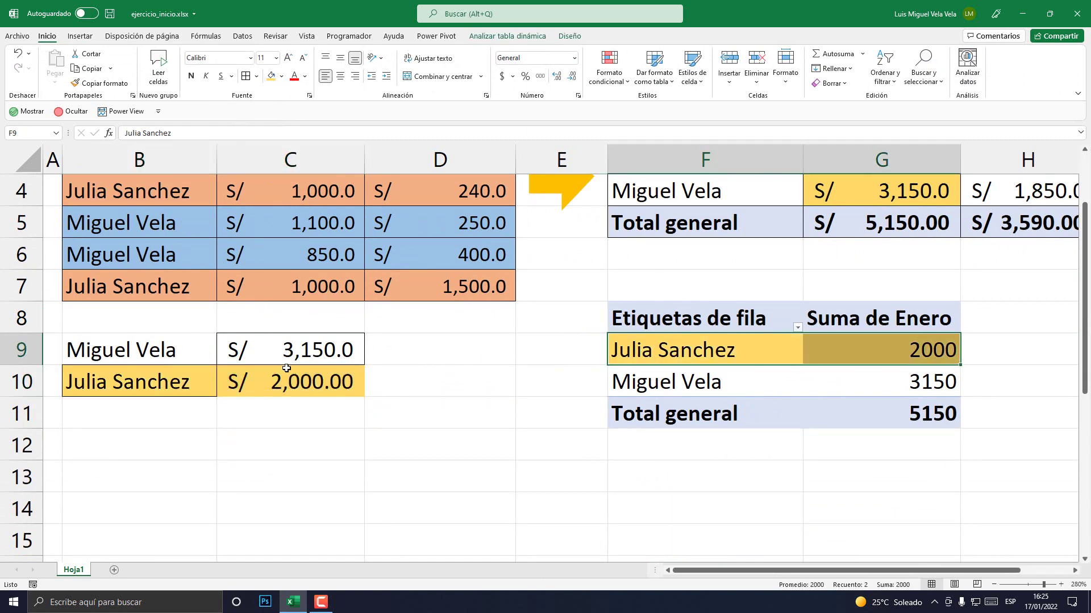
click(872, 349)
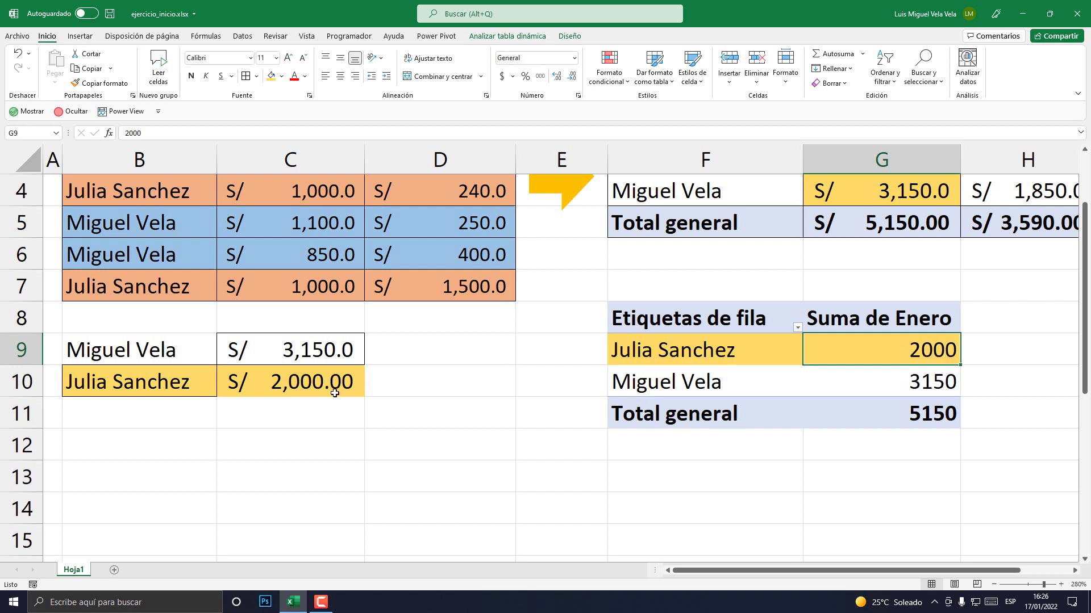
Fill light blue the row 9 seller and total and pivot row 10, then open G10's pivot menu.
drag(138, 359, 274, 342)
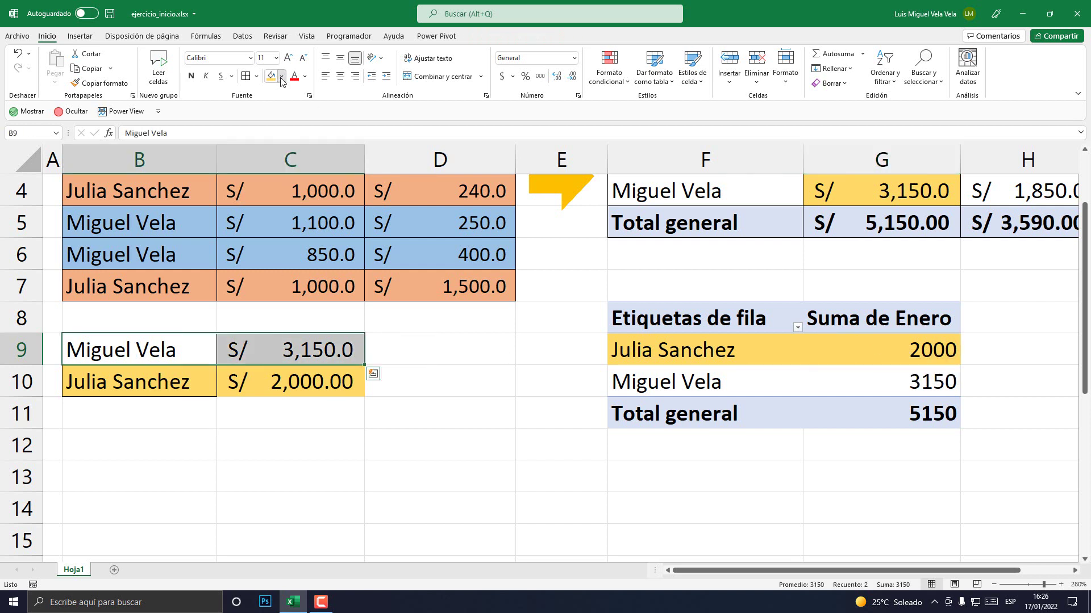
click(281, 76)
click(347, 132)
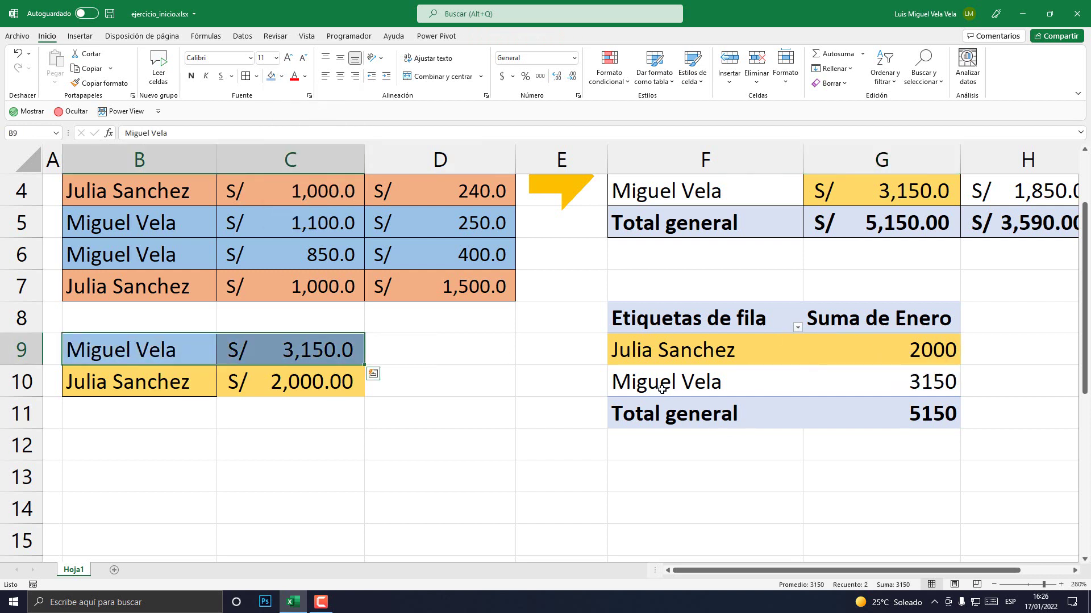
drag(660, 388, 852, 382)
click(275, 78)
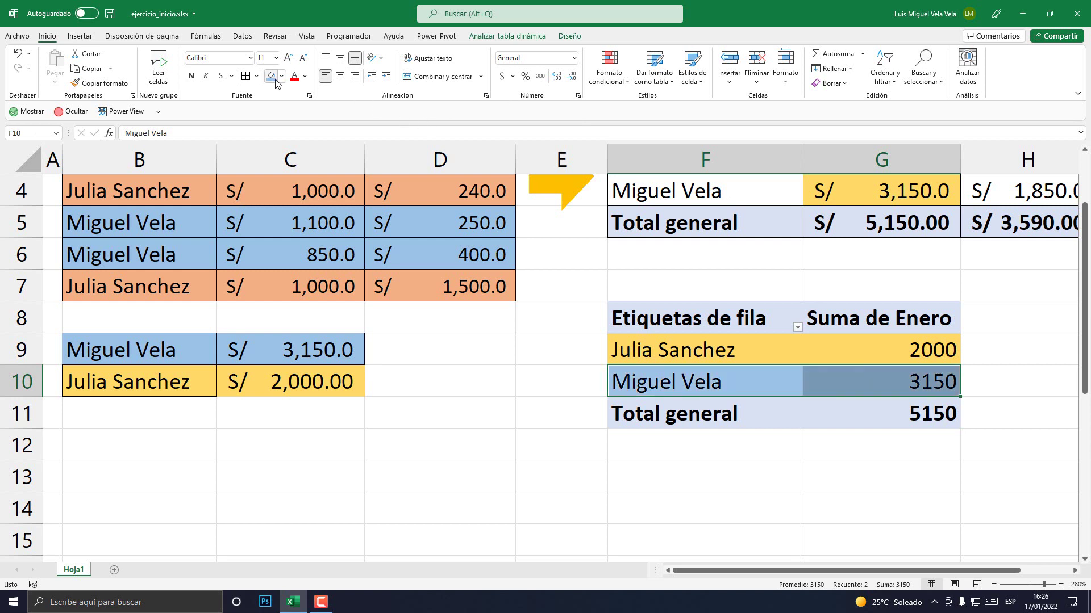
click(845, 384)
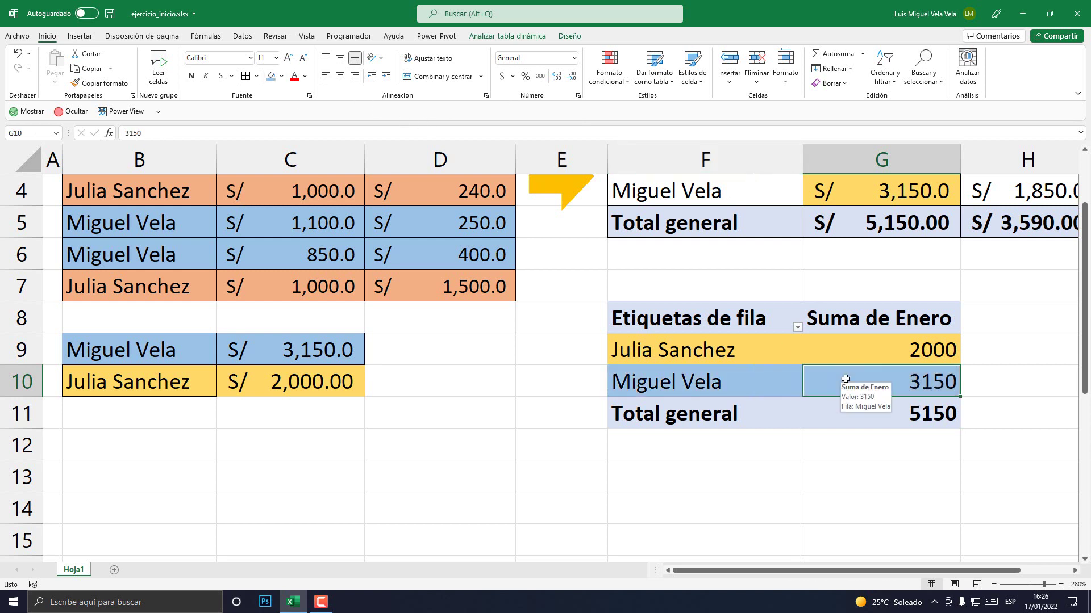
right_click(845, 384)
Add Febrero to the pivot values, giving Suma de Febrero 1740, 1850 and total 3590.
click(892, 574)
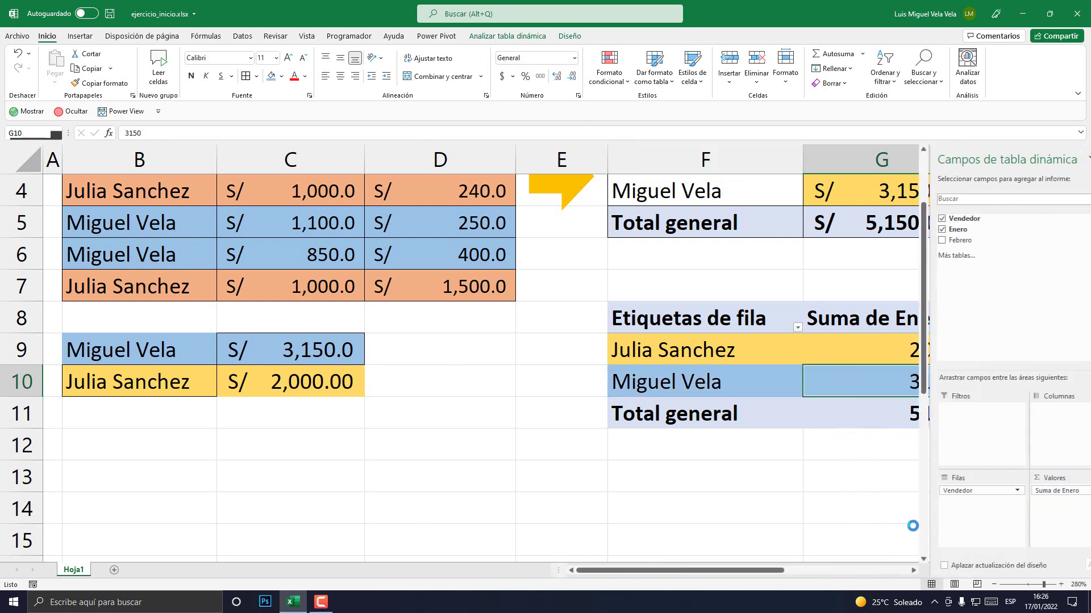
mouse_move(922, 241)
mouse_down()
mouse_move(1004, 340)
mouse_move(1037, 507)
mouse_up()
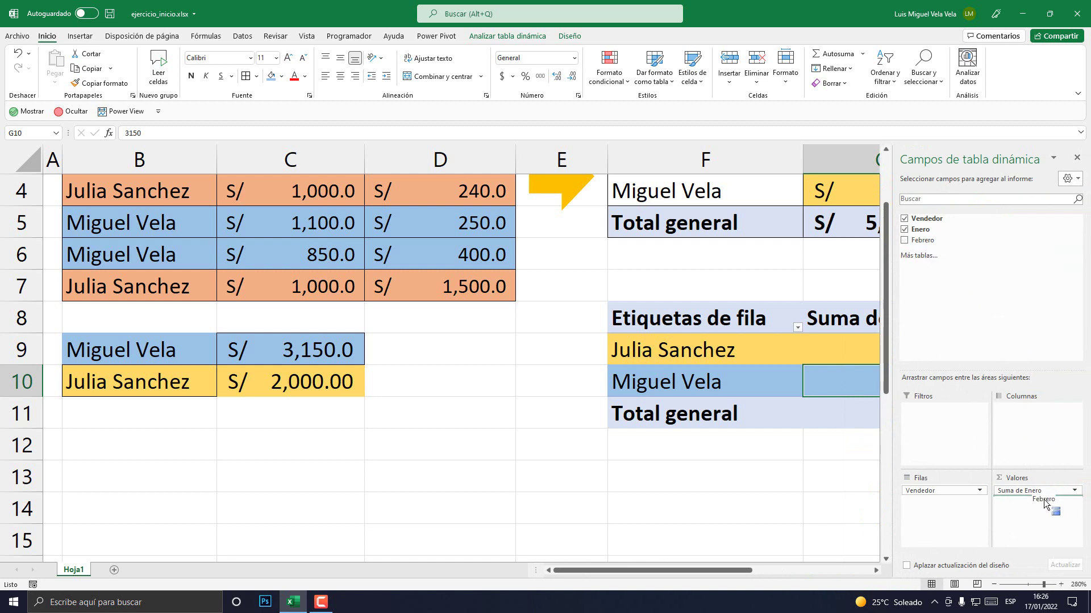
click(1076, 160)
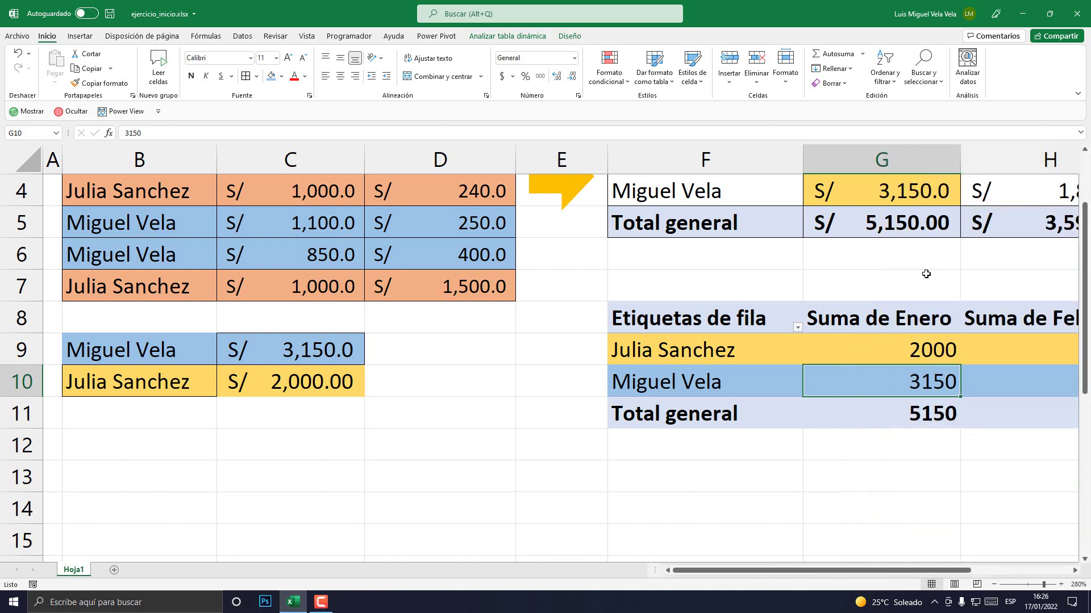
drag(897, 570, 998, 566)
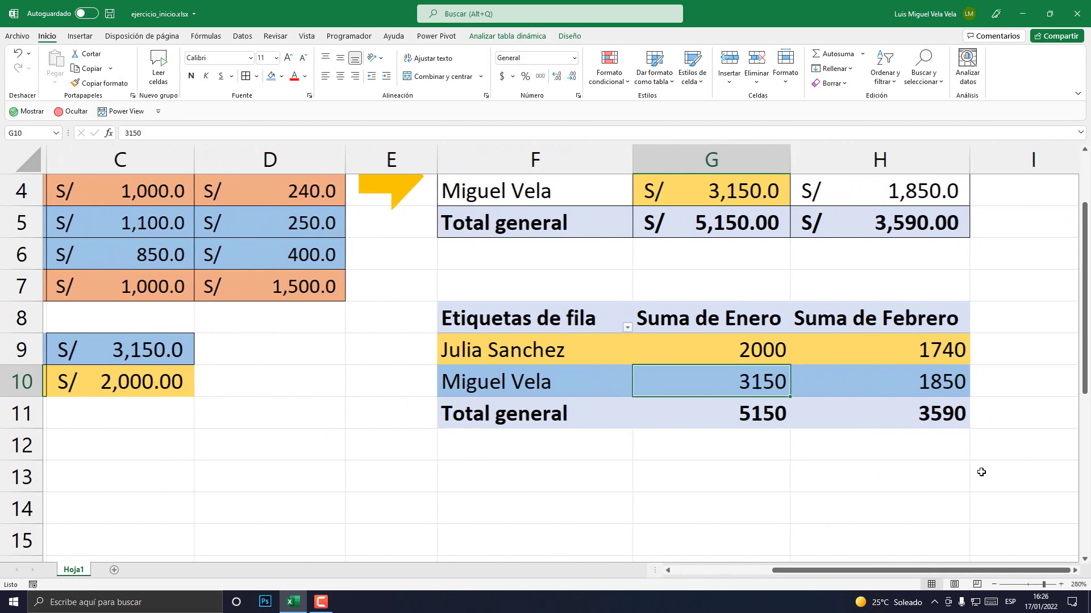
Check the February sum in H9 and the SUMAR.SI formula in C9.
click(884, 348)
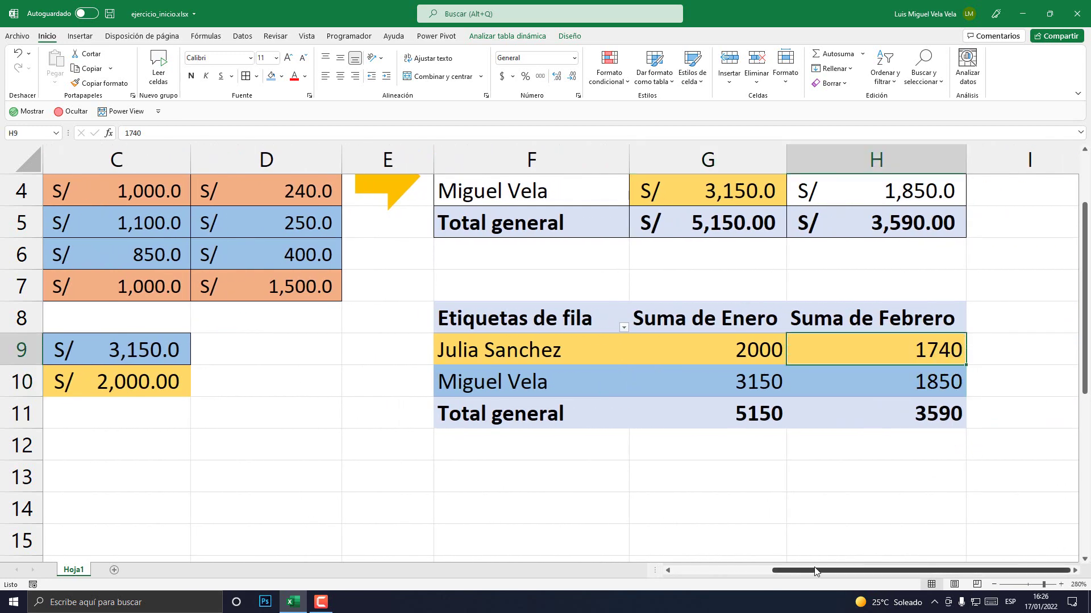
mouse_move(814, 570)
mouse_down()
mouse_move(714, 571)
mouse_move(825, 571)
mouse_up()
click(347, 357)
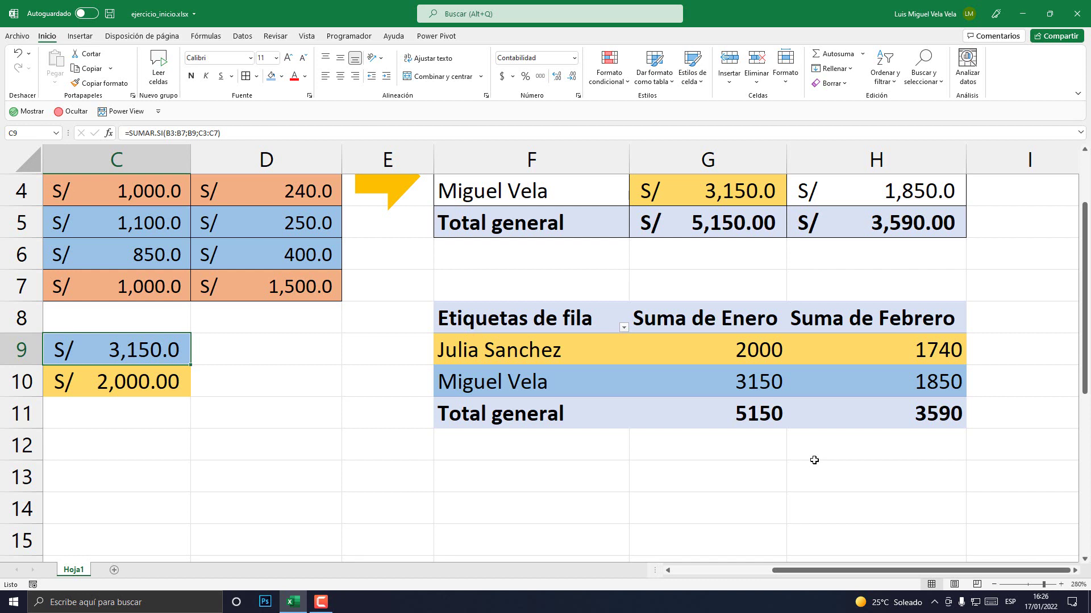
click(762, 341)
click(754, 377)
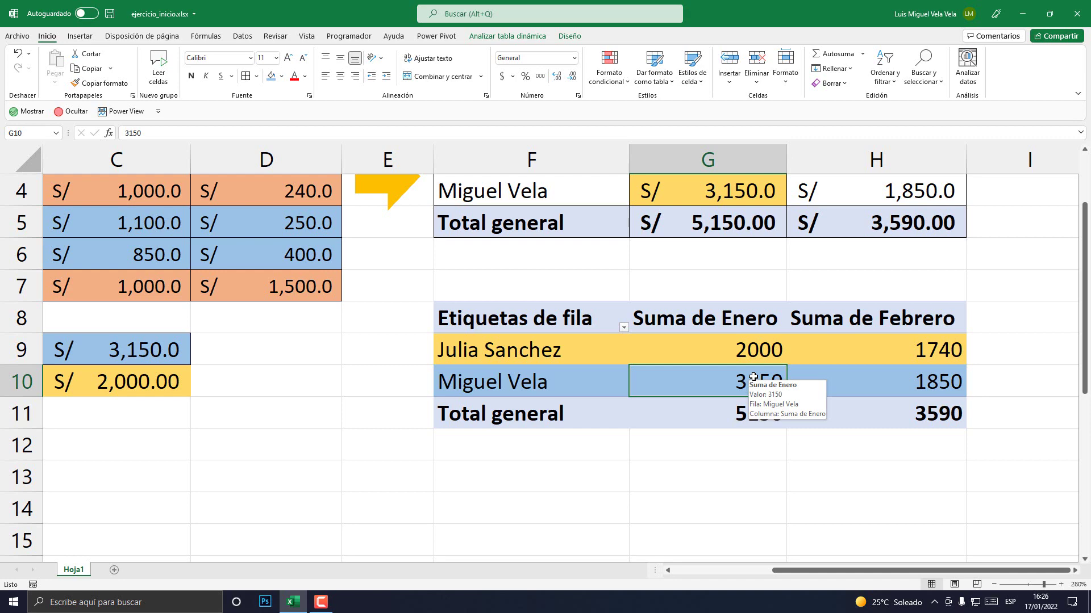
scroll(653, 375, up, 2)
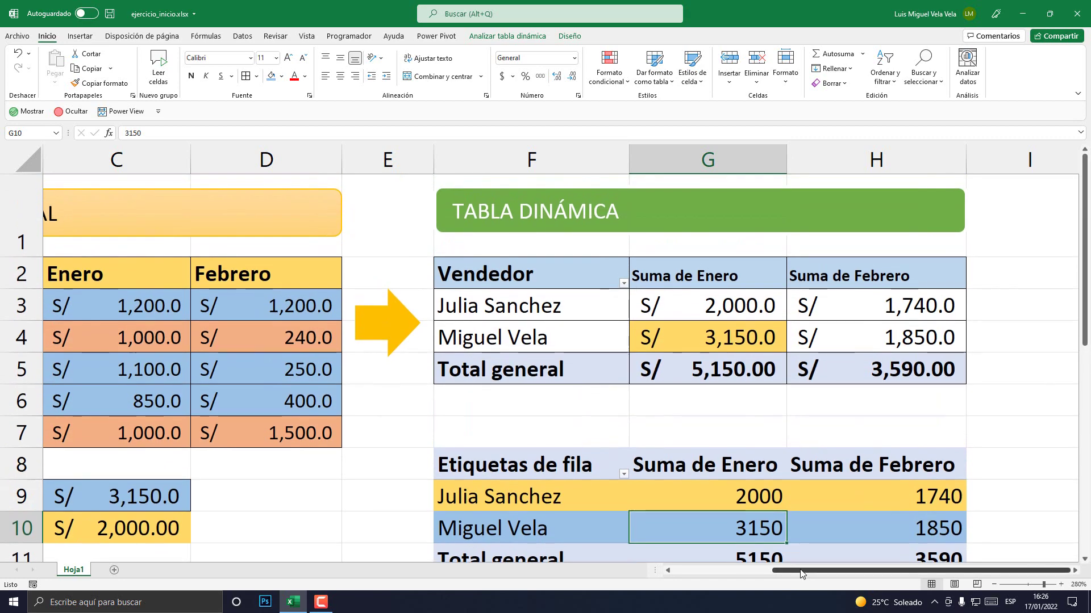
drag(801, 571, 702, 571)
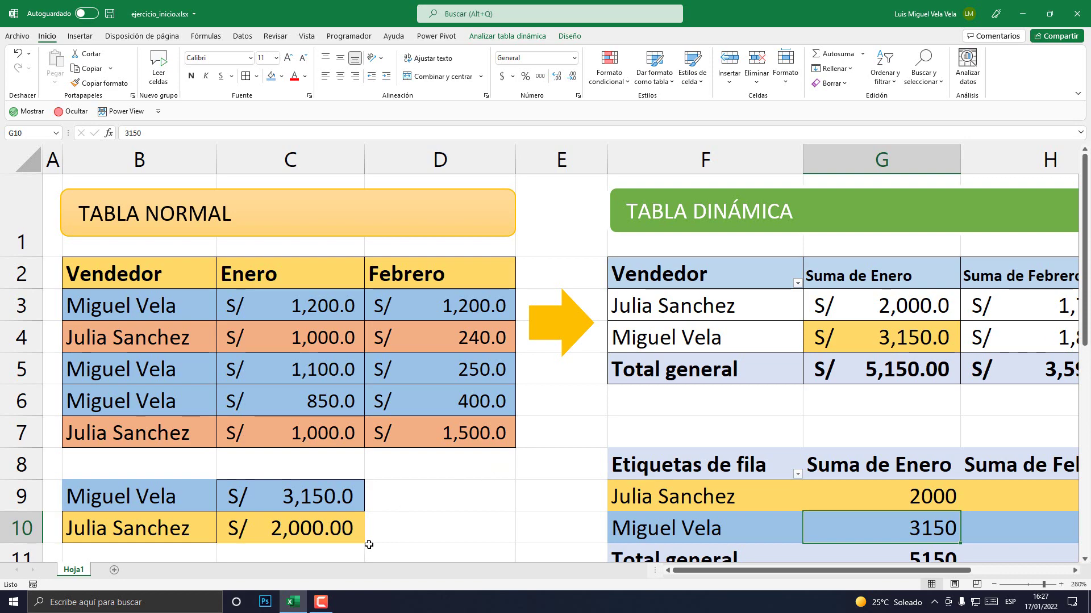
click(326, 610)
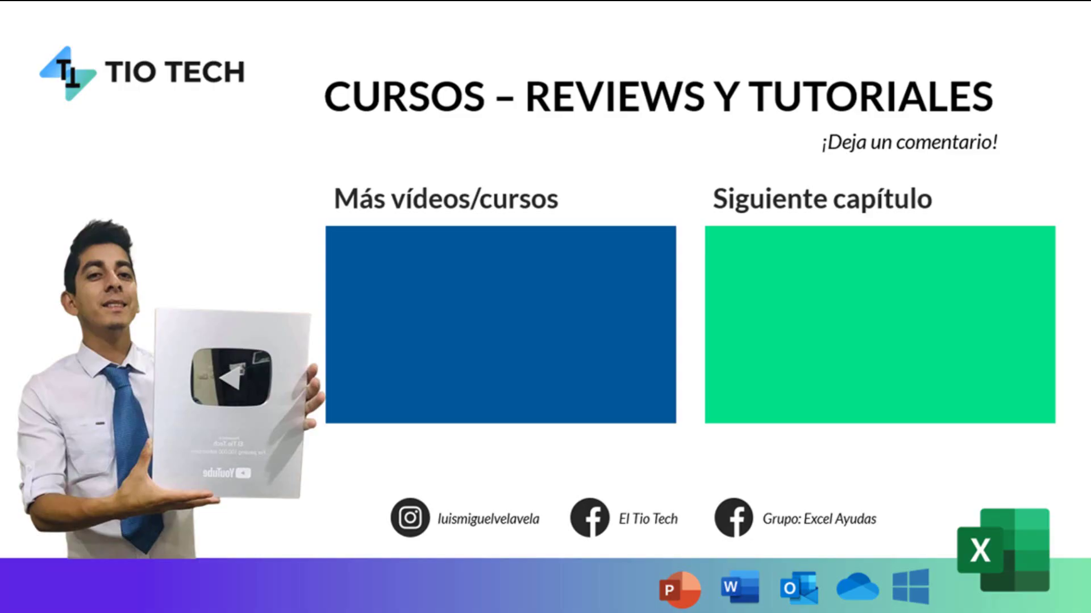